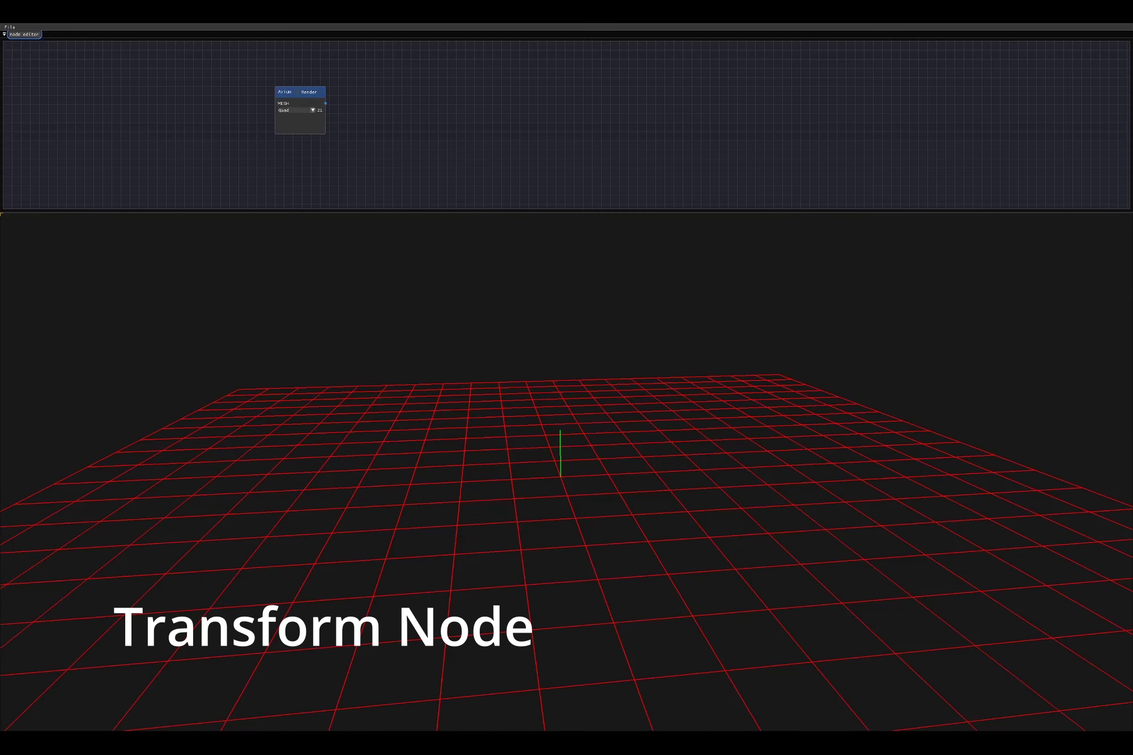
# - Add a Transform node, feed the Axiom quad's mesh into it and turn on its rendering
pyautogui.rightClick(404, 103)
pyautogui.click(419, 143)
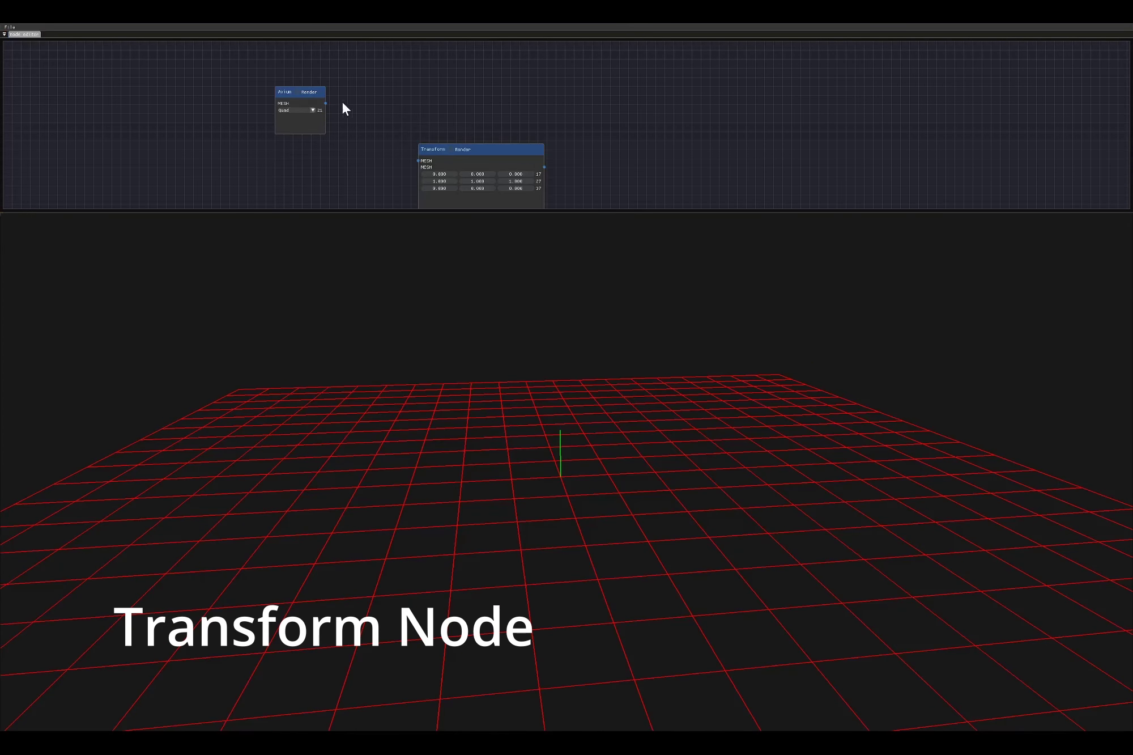
pyautogui.moveTo(376, 149); pyautogui.dragTo(389, 184)
pyautogui.click(416, 101)
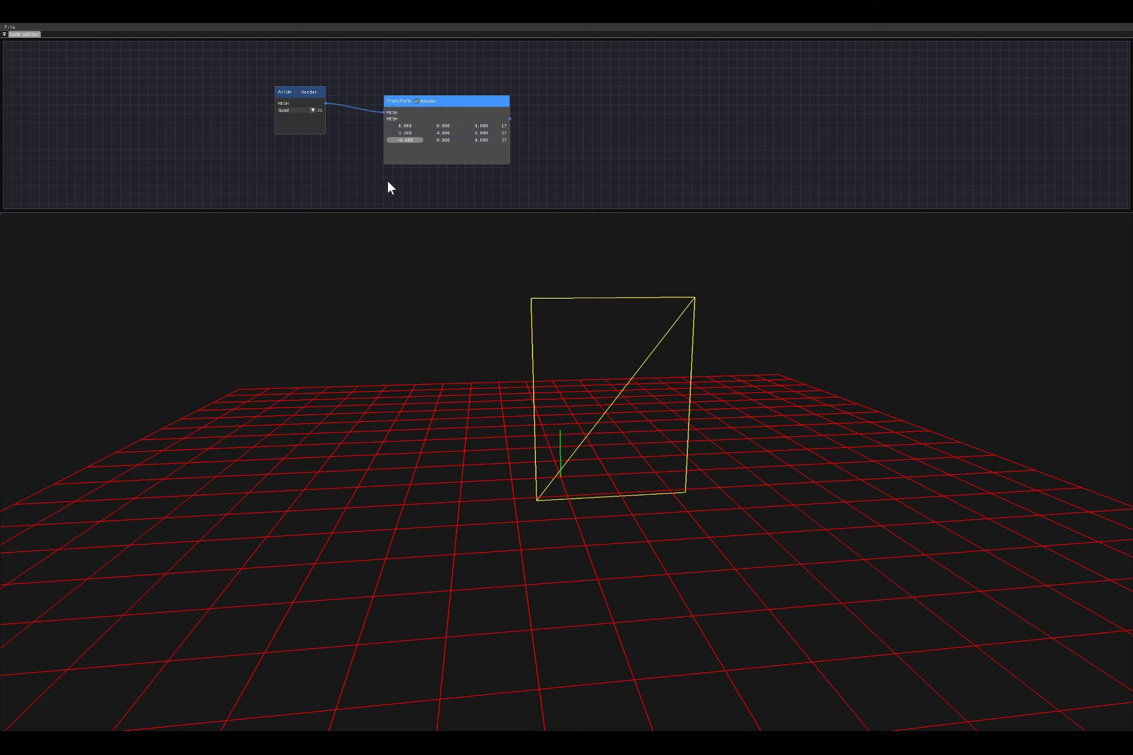
# - Adjust the Transform node's rotation and translation values to tilt the quad and move it away from the origin
pyautogui.moveTo(443, 140)
pyautogui.mouseDown()
pyautogui.moveTo(551, 155)
pyautogui.moveTo(428, 151)
pyautogui.moveTo(850, 167)
pyautogui.moveTo(312, 155)
pyautogui.moveTo(473, 164)
pyautogui.moveTo(458, 128)
pyautogui.moveTo(442, 129)
pyautogui.mouseUp()
pyautogui.moveTo(407, 275); pyautogui.dragTo(403, 262)
pyautogui.moveTo(394, 127); pyautogui.dragTo(364, 281)
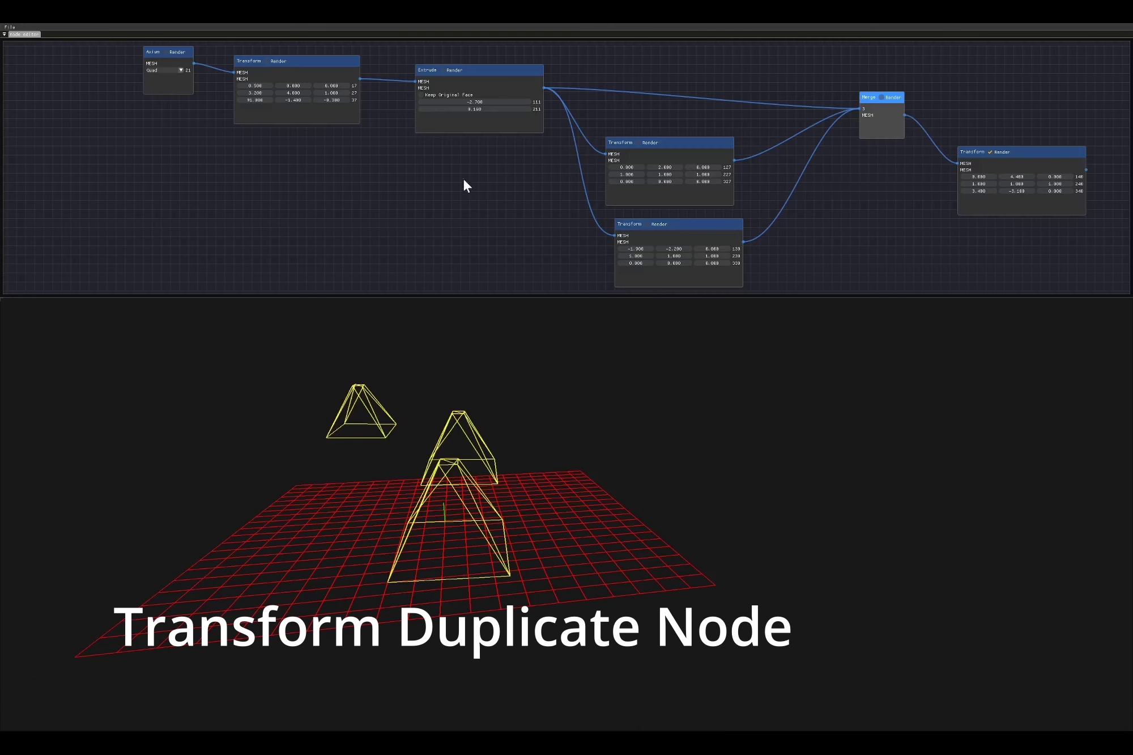
# - Delete the Transform node after Merge and the two Transform nodes between Extrude and Merge
pyautogui.moveTo(965, 106); pyautogui.dragTo(995, 215)
pyautogui.press('Delete')
pyautogui.moveTo(771, 292); pyautogui.dragTo(657, 164)
pyautogui.press('Delete')
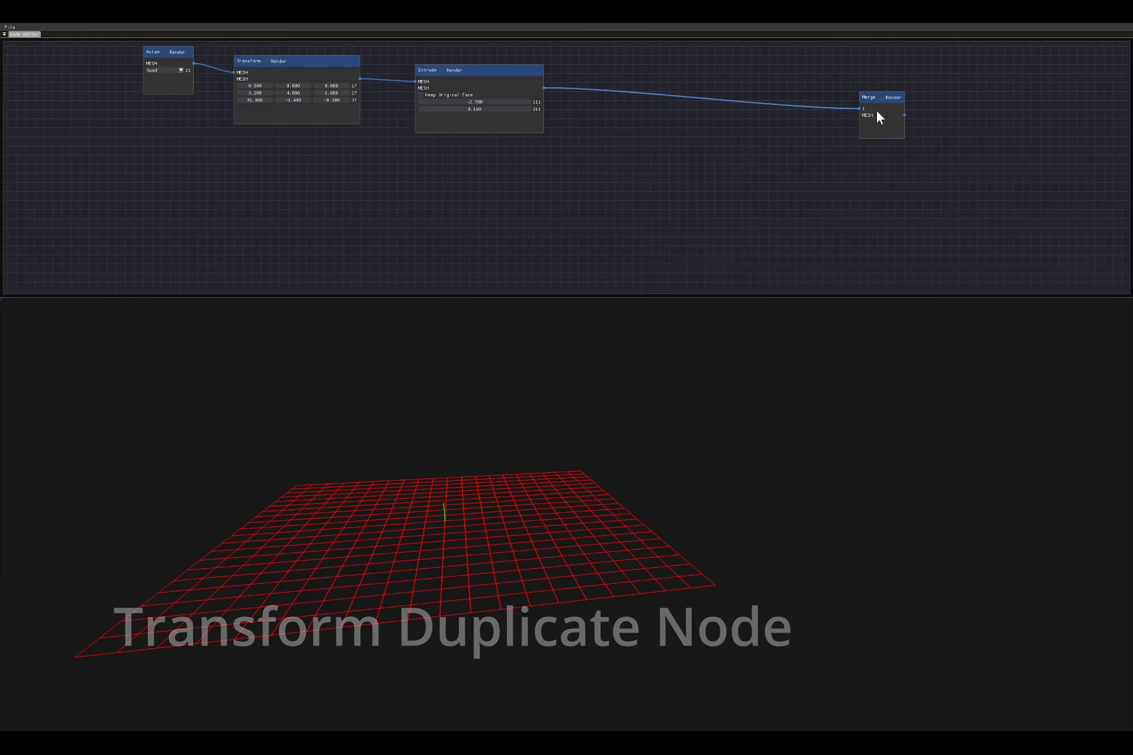
# - Turn on rendering of the Merge node and place it close behind the Extrude node
pyautogui.click(883, 98)
pyautogui.moveTo(883, 98); pyautogui.dragTo(629, 89)
pyautogui.moveTo(536, 329); pyautogui.dragTo(726, 99)
# - Add a TransformDuplicate node behind Merge, connect Merge's mesh to it and turn on its rendering
pyautogui.rightClick(727, 96)
pyautogui.click(751, 126)
pyautogui.moveTo(794, 129); pyautogui.dragTo(757, 86)
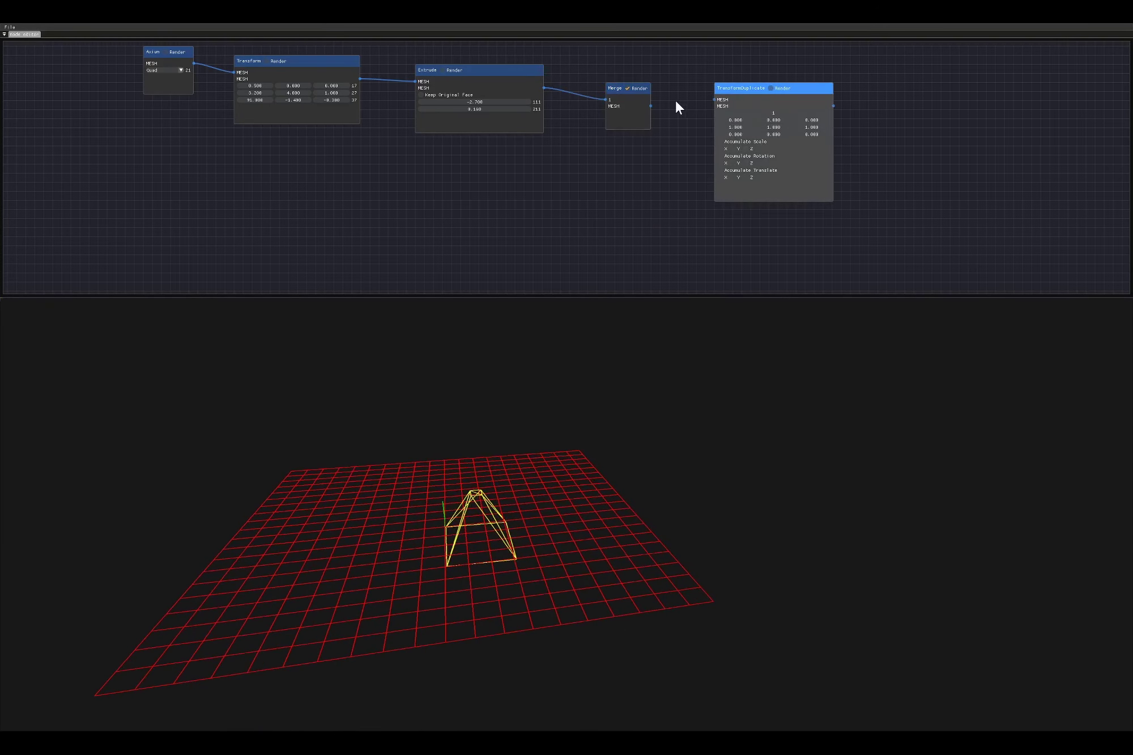
pyautogui.click(771, 88)
# - Create 11 duplicates with an X translation of 5.4 that accumulates from copy to copy
pyautogui.moveTo(759, 112)
pyautogui.mouseDown()
pyautogui.moveTo(777, 111)
pyautogui.moveTo(748, 121)
pyautogui.moveTo(761, 120)
pyautogui.mouseUp()
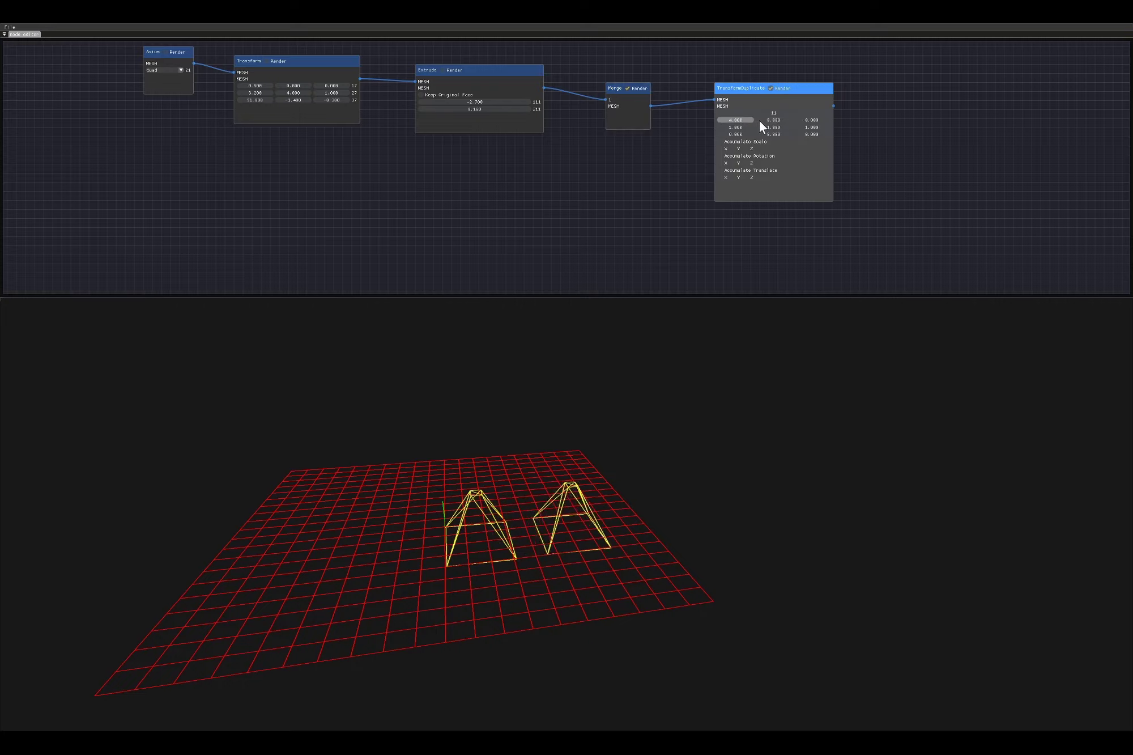
pyautogui.click(721, 176)
pyautogui.scroll(-6, 677, 443)
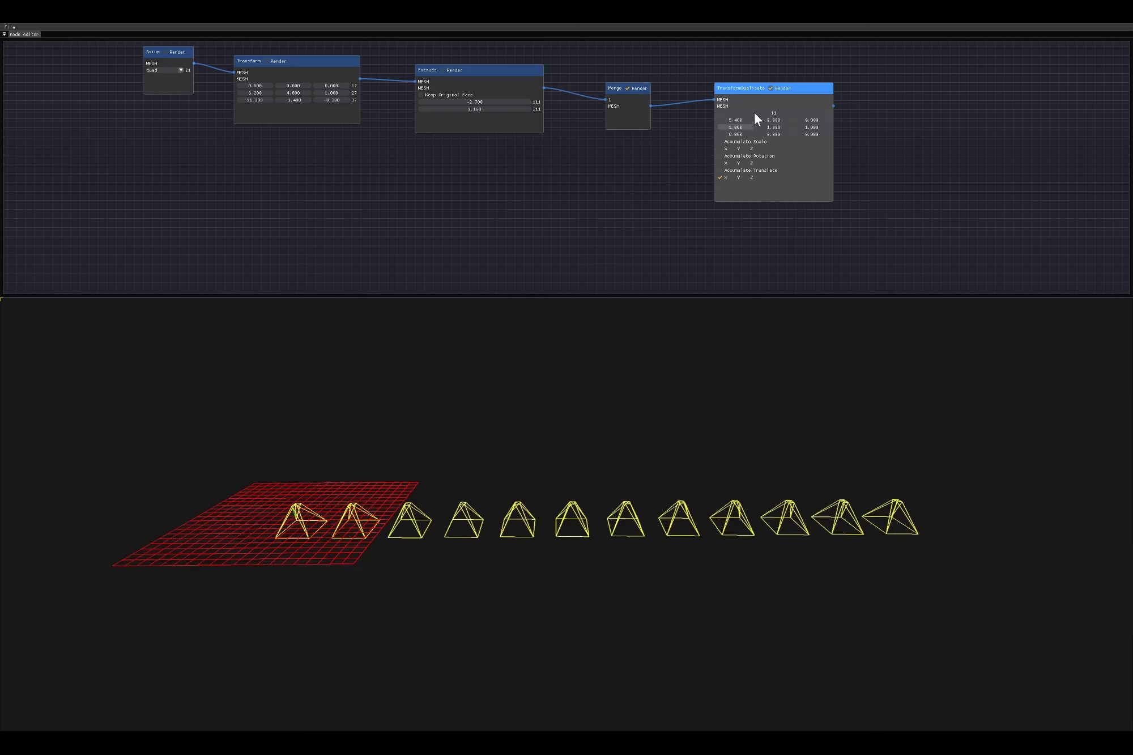
# - Reduce the duplicates to 9 and raise them along Y, trying accumulated Y translation and switching it off again
pyautogui.moveTo(754, 112); pyautogui.dragTo(731, 175)
pyautogui.moveTo(775, 121); pyautogui.dragTo(727, 193)
pyautogui.click(734, 177)
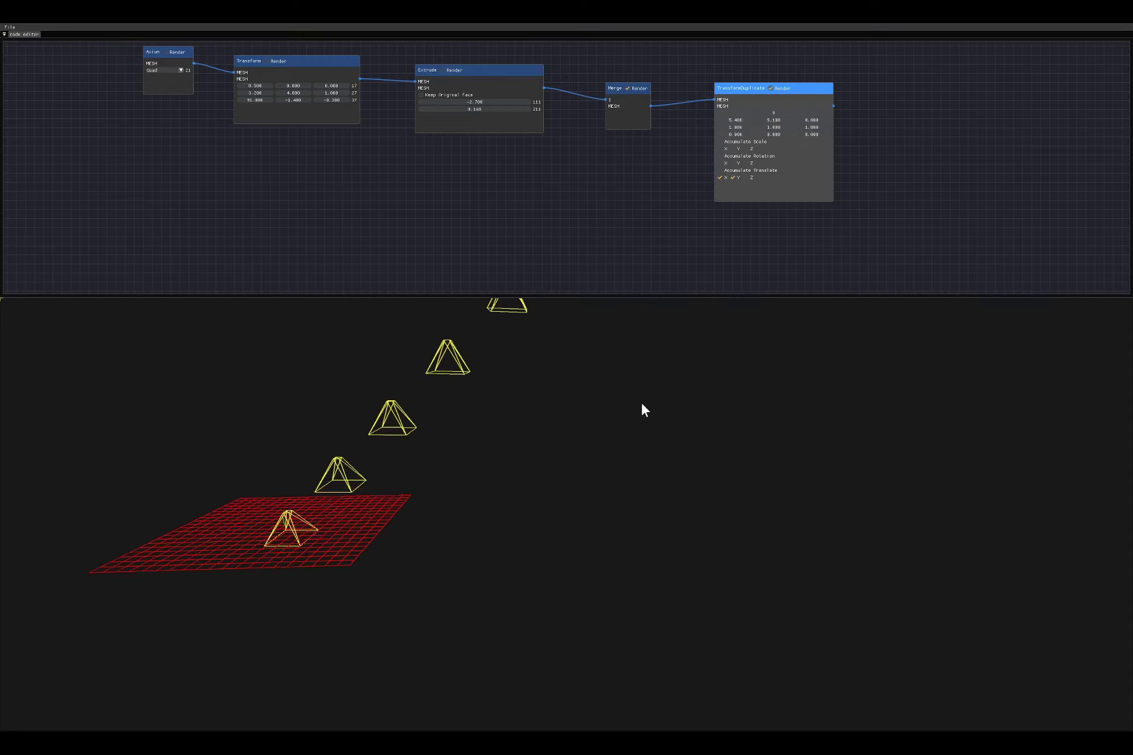
pyautogui.click(733, 176)
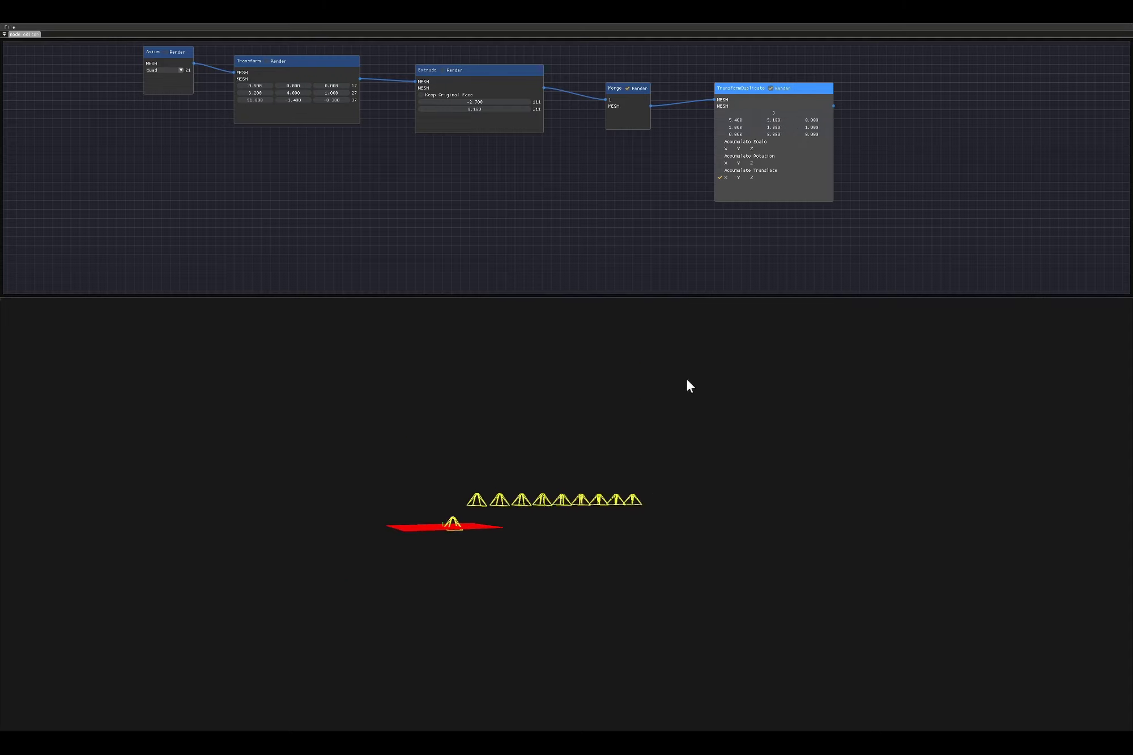
pyautogui.moveTo(685, 378); pyautogui.dragTo(649, 448)
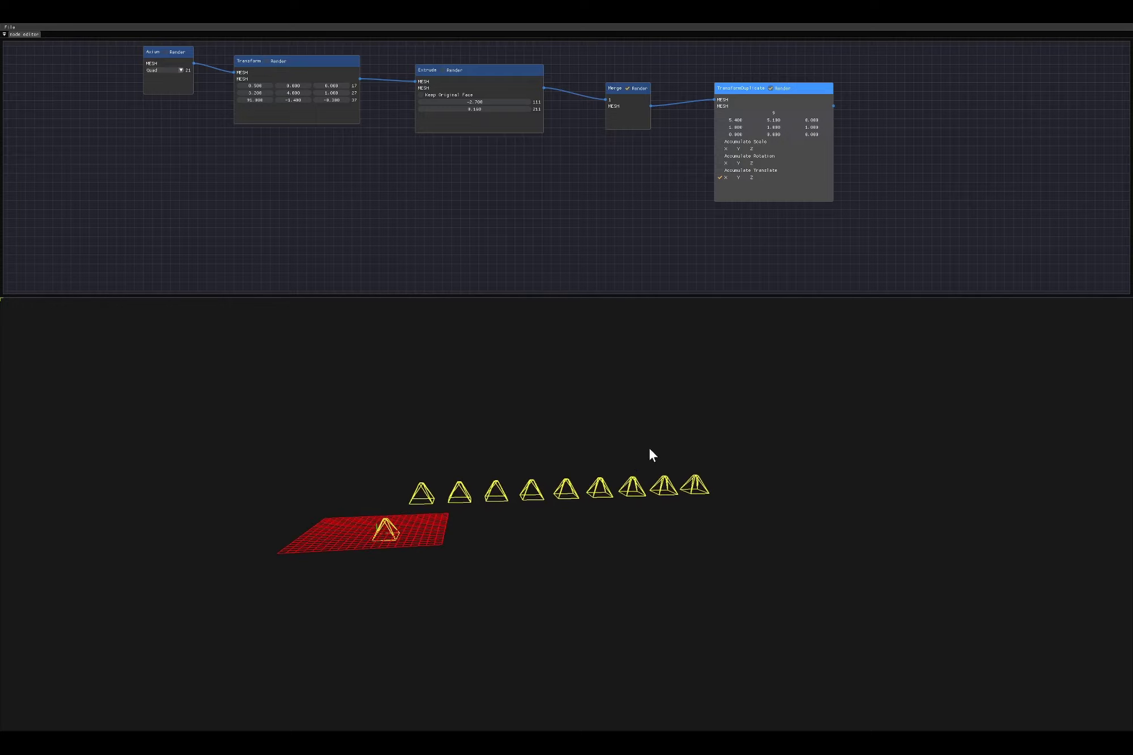
# - Try stretching the duplicates along X, toggle accumulated X scale, and reset the X scale to 1
pyautogui.moveTo(735, 126); pyautogui.dragTo(745, 127)
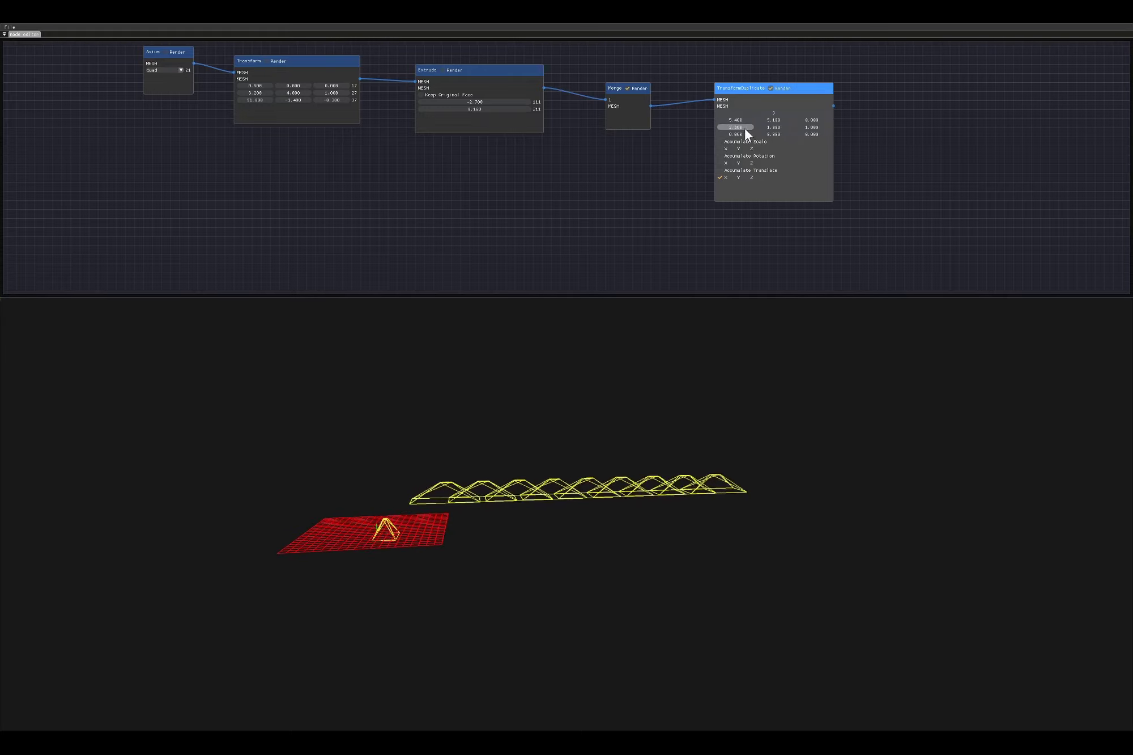
pyautogui.click(720, 149)
pyautogui.click(720, 149)
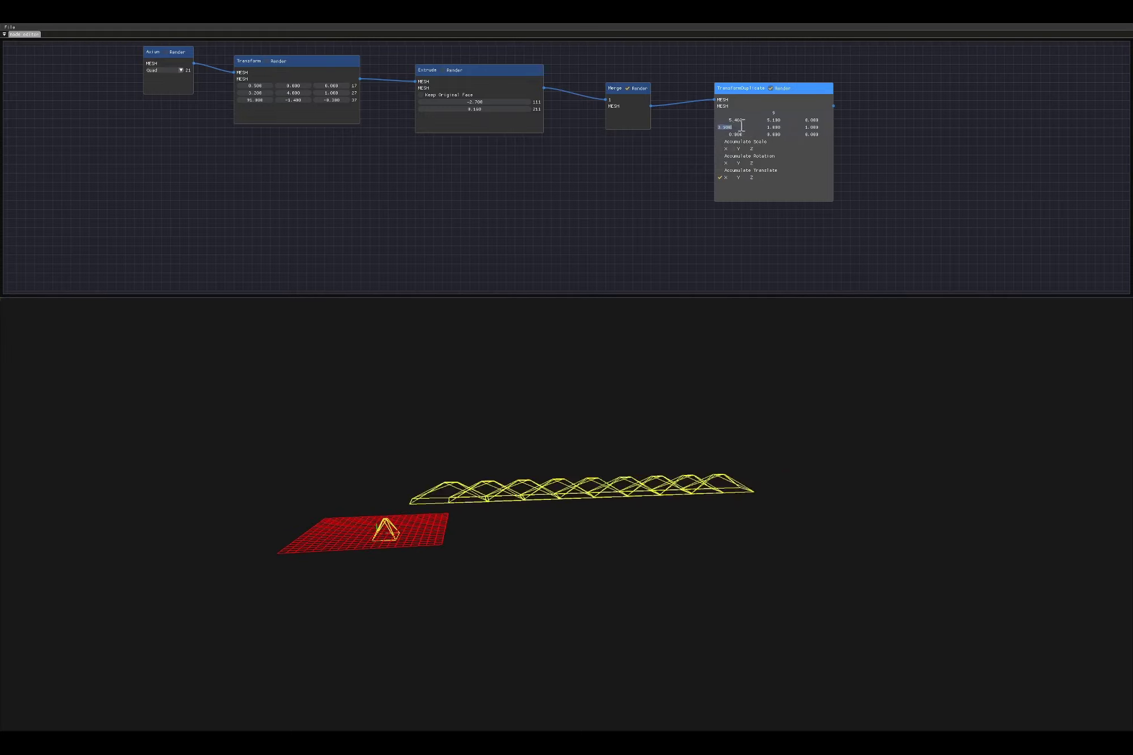
pyautogui.write('1')
# - Try a Y scale of 2.7 on the duplicates and reset it to 1
pyautogui.moveTo(769, 130); pyautogui.dragTo(779, 127)
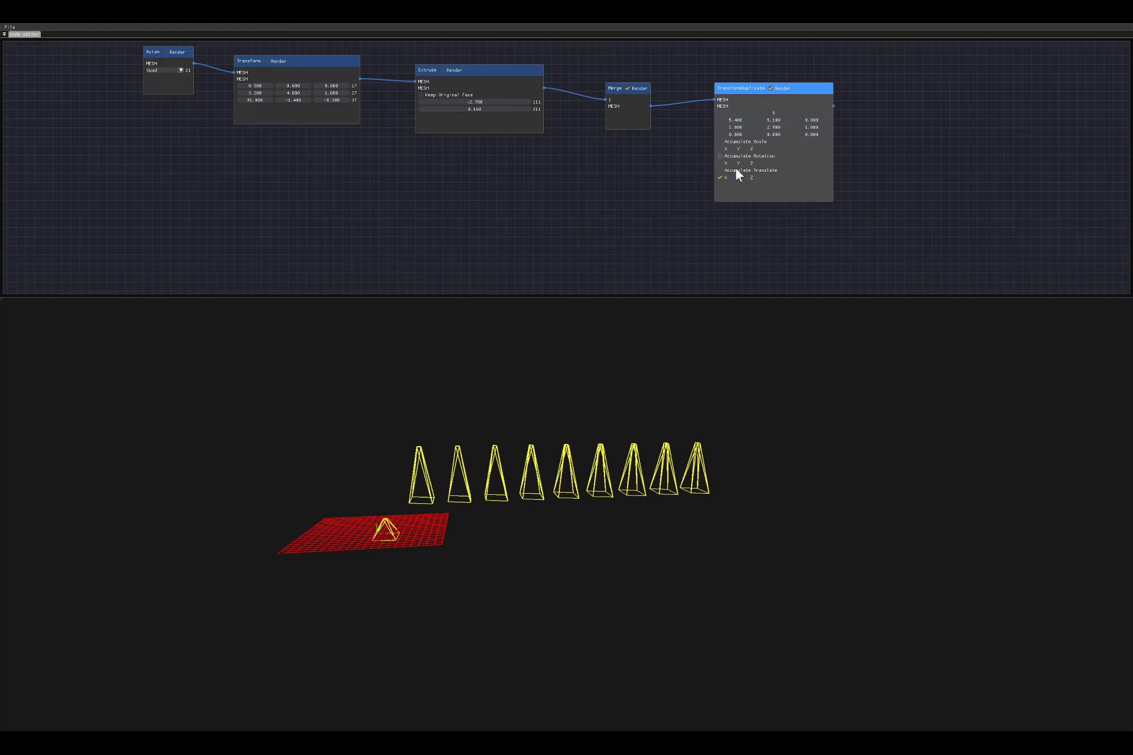
pyautogui.doubleClick(771, 127)
pyautogui.write('1')
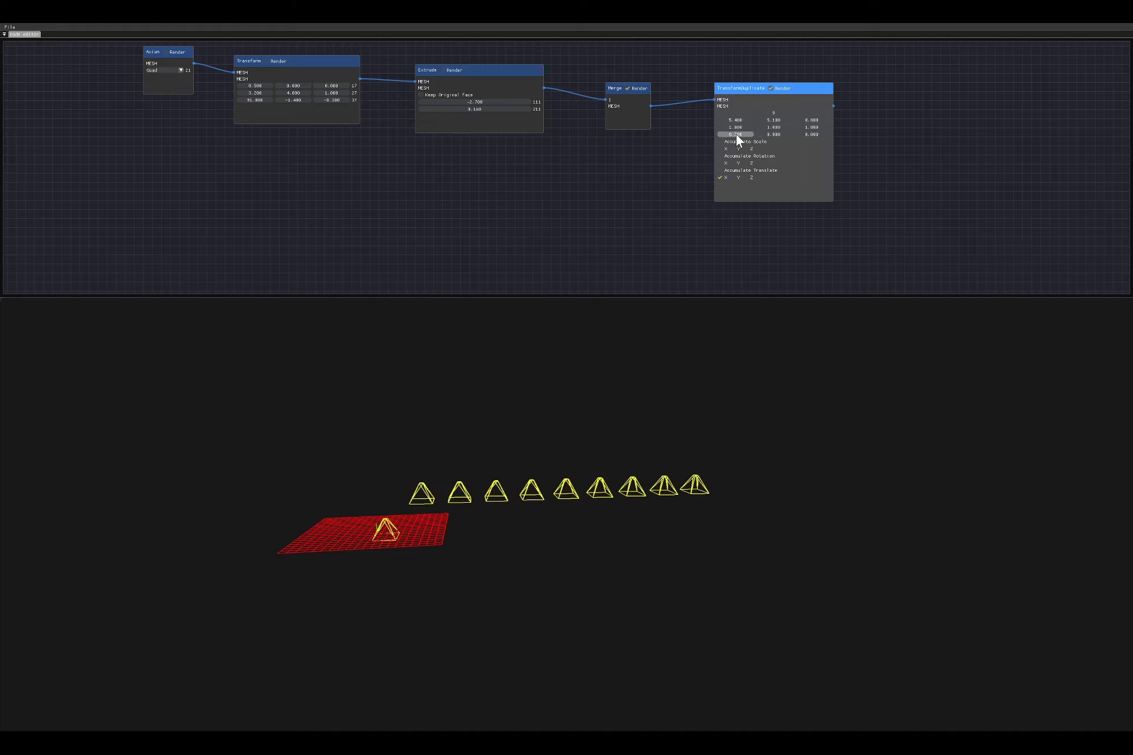
# - Try rotating the duplicates around the X, Y and Z axes without accumulation
pyautogui.moveTo(735, 134); pyautogui.dragTo(945, 157)
pyautogui.moveTo(623, 408); pyautogui.dragTo(510, 419)
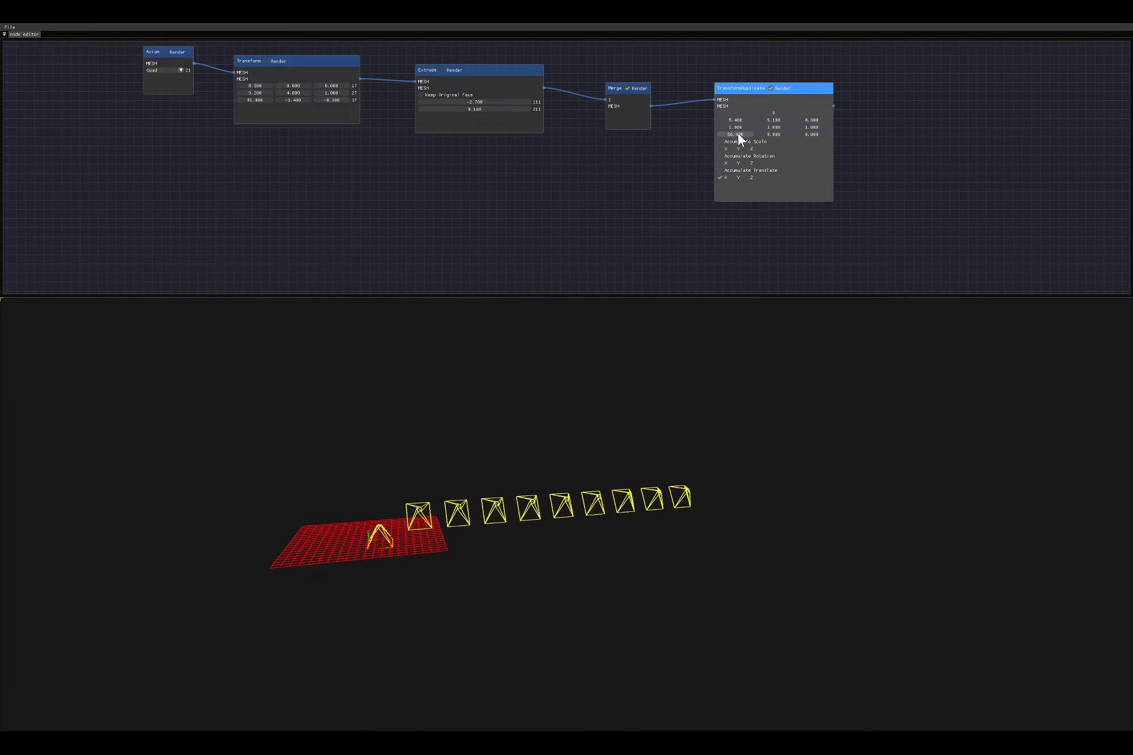
pyautogui.moveTo(791, 134); pyautogui.dragTo(632, 165)
pyautogui.moveTo(623, 408); pyautogui.dragTo(566, 419)
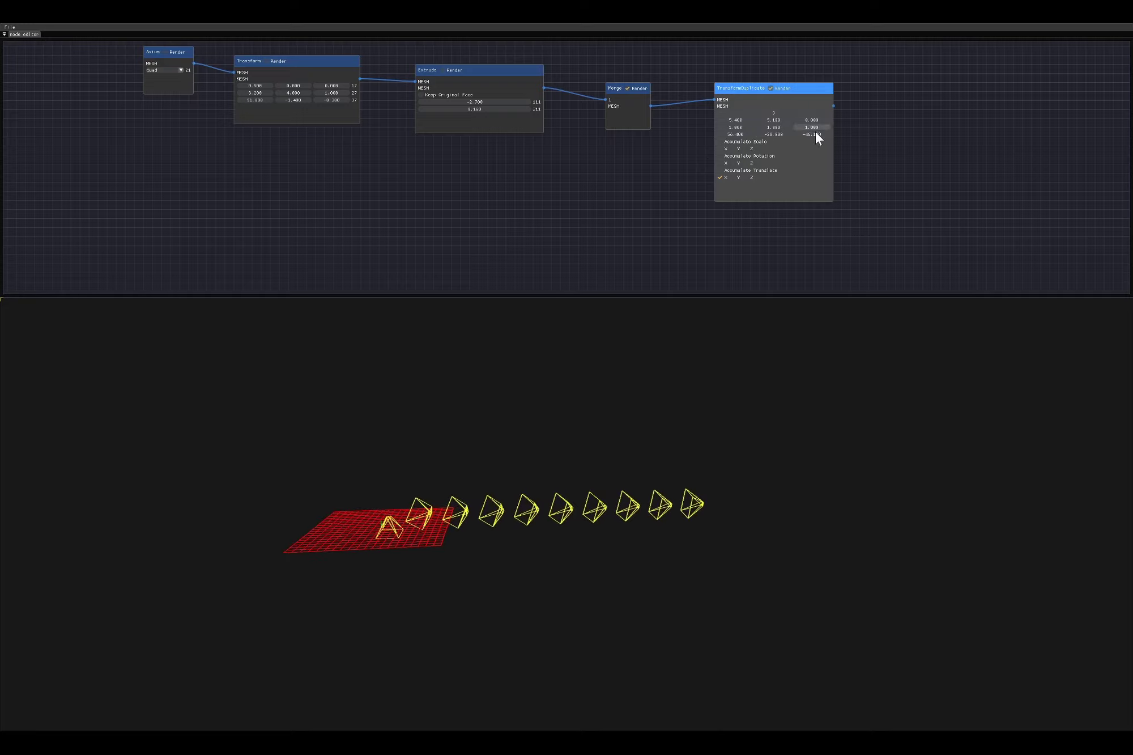
# - Reset the duplicates' X, Y and Z rotation to 0
pyautogui.doubleClick(812, 135)
pyautogui.write('0')
pyautogui.doubleClick(774, 135)
pyautogui.write('0')
pyautogui.doubleClick(735, 135)
pyautogui.write('0')
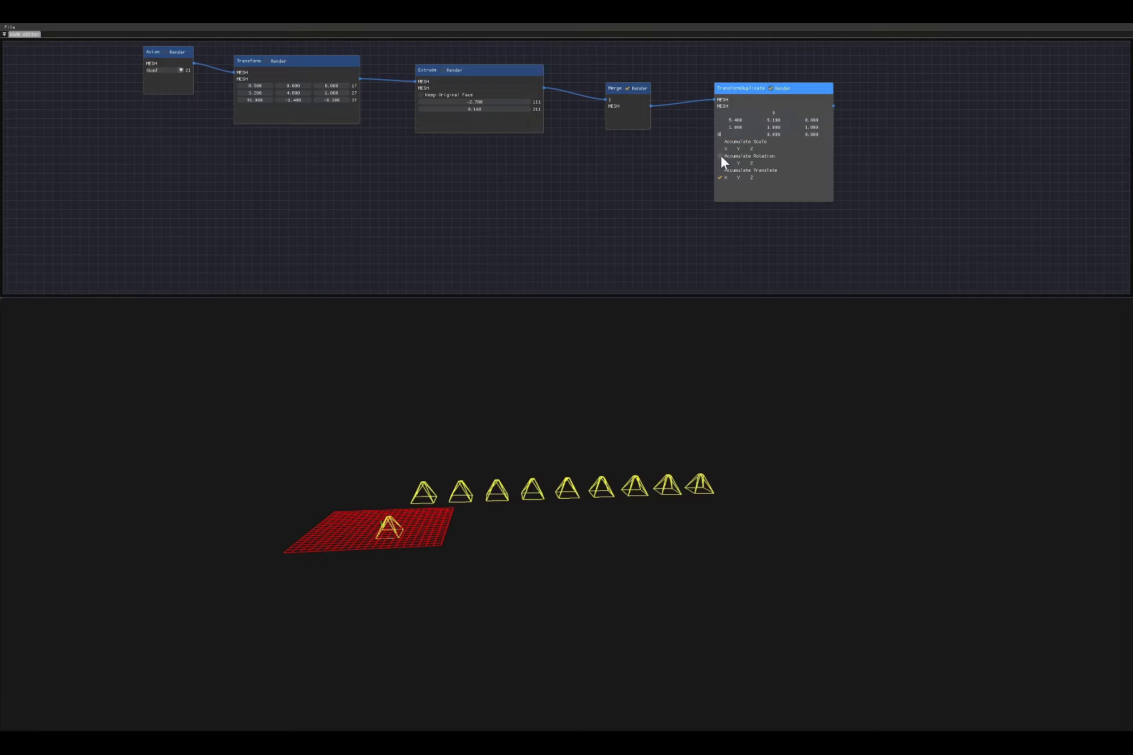
# - Enable accumulated rotation on X, Y and Z and rotate the duplicates around X
pyautogui.moveTo(727, 133); pyautogui.dragTo(620, 473)
pyautogui.moveTo(739, 134); pyautogui.dragTo(577, 125)
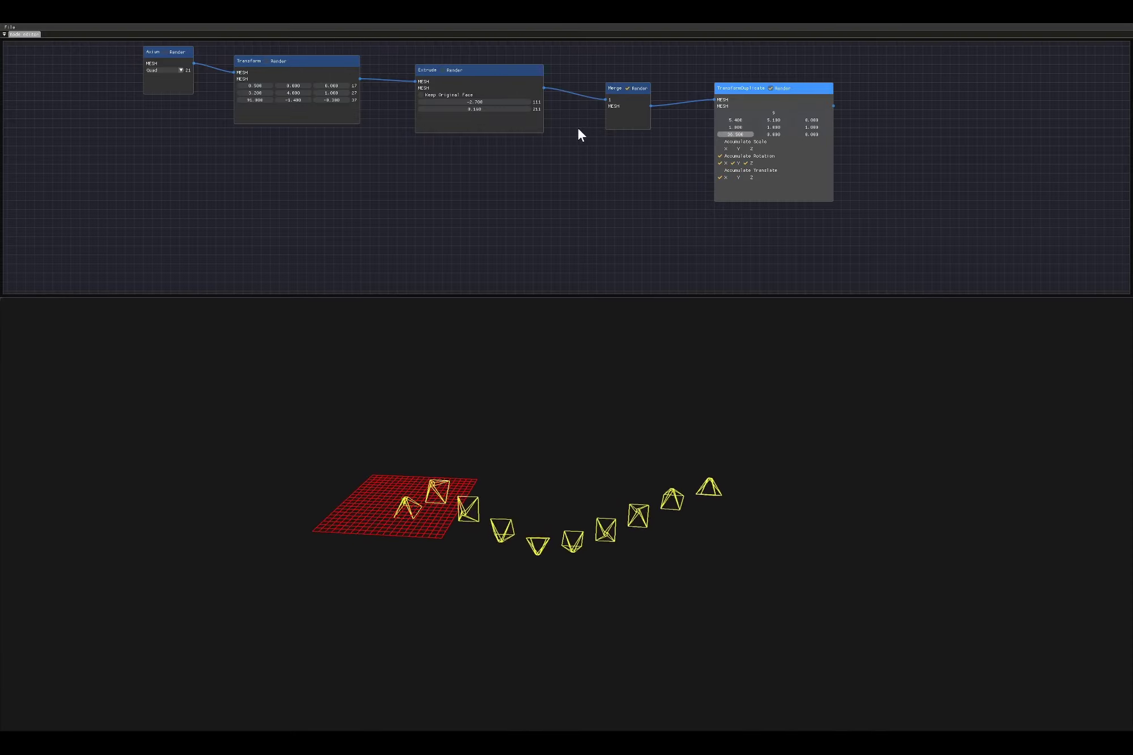
# - Reset the duplicates' accumulated X rotation to 0
pyautogui.moveTo(601, 340); pyautogui.dragTo(612, 396)
pyautogui.doubleClick(734, 134)
pyautogui.write('0')
pyautogui.press('Return')
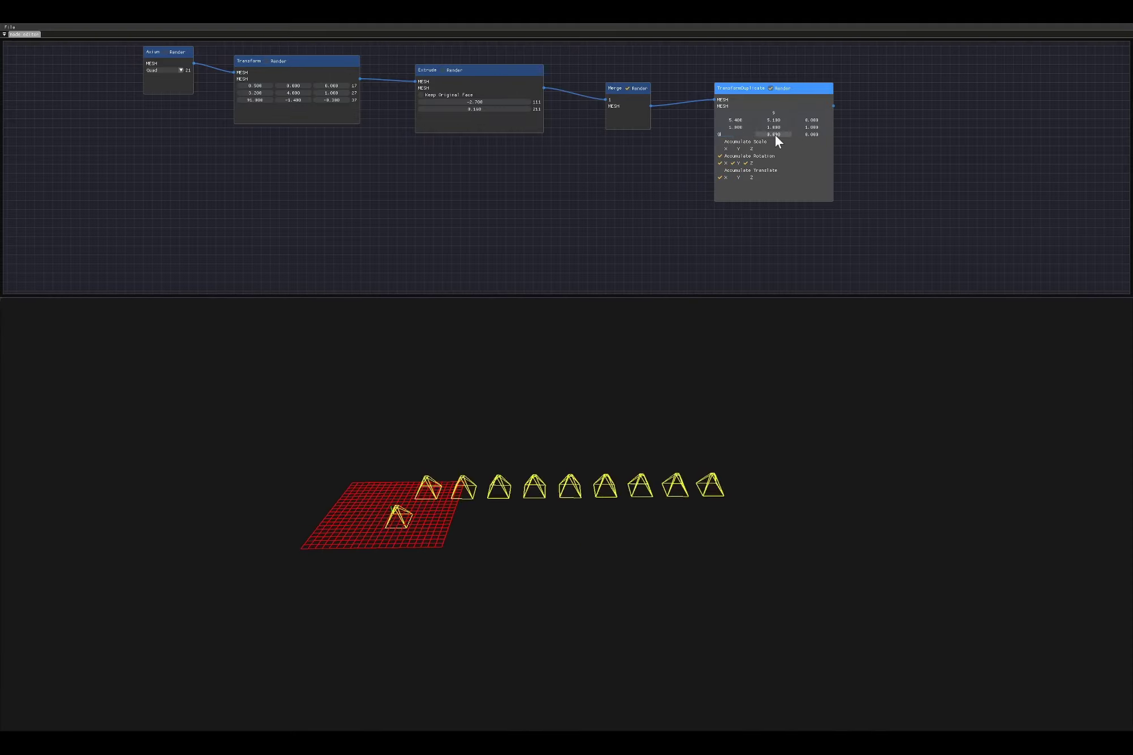
# - Arrange 17 duplicates around the Y axis with accumulated rotation and turn off rendering of the Merge node
pyautogui.moveTo(775, 135); pyautogui.dragTo(687, 147)
pyautogui.moveTo(561, 397); pyautogui.dragTo(651, 440)
pyautogui.moveTo(774, 113); pyautogui.dragTo(804, 112)
pyautogui.click(628, 89)
# - Set the duplicates' Y rotation to -25.7 and their Z rotation to 0
pyautogui.moveTo(599, 446); pyautogui.dragTo(586, 364)
pyautogui.moveTo(776, 135)
pyautogui.mouseDown()
pyautogui.moveTo(753, 135)
pyautogui.moveTo(837, 136)
pyautogui.moveTo(782, 139)
pyautogui.moveTo(817, 126)
pyautogui.moveTo(733, 123)
pyautogui.moveTo(781, 119)
pyautogui.mouseUp()
pyautogui.doubleClick(804, 135)
pyautogui.write('000')
# - Enable accumulated Y translation and set the Y translation to 2 to form a rising spiral of pyramids
pyautogui.click(732, 177)
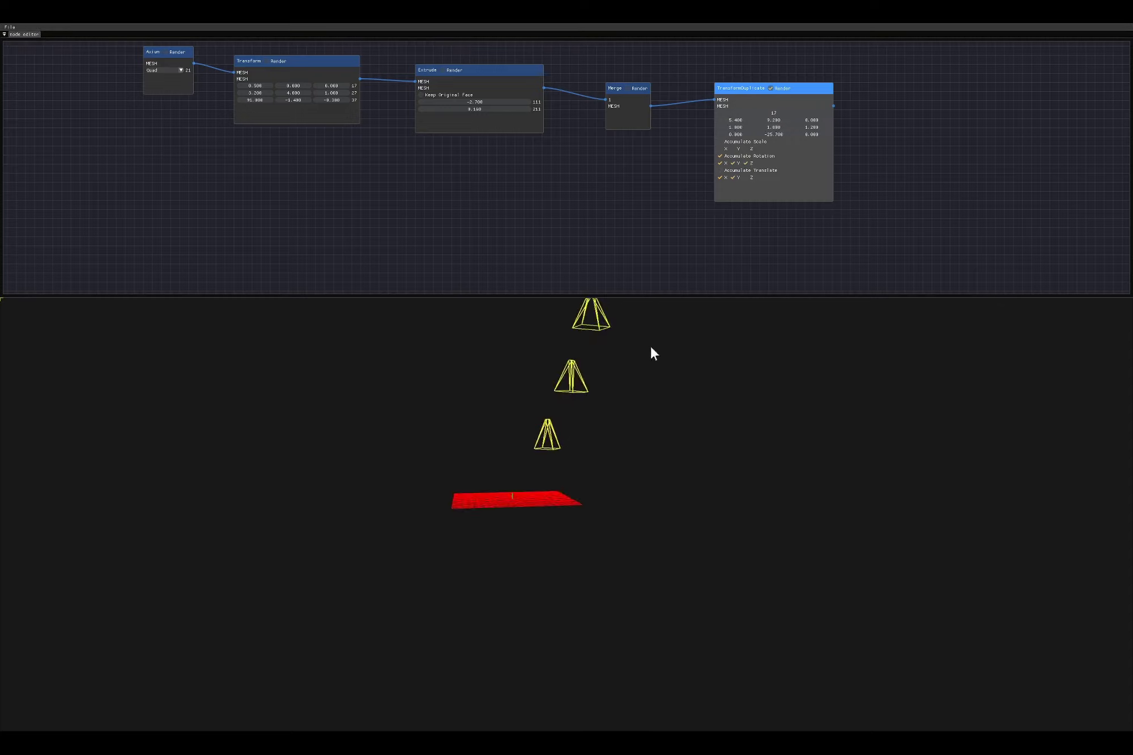
pyautogui.scroll(-3, 646, 337)
pyautogui.moveTo(774, 119); pyautogui.dragTo(748, 124)
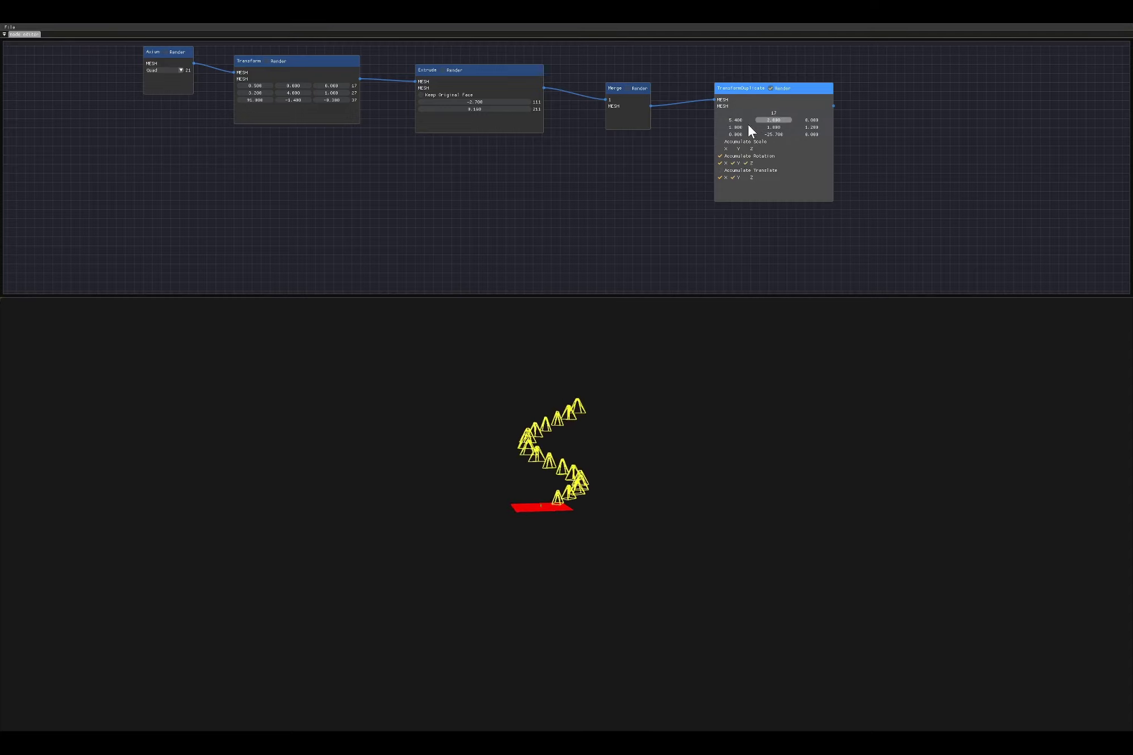
pyautogui.moveTo(737, 368); pyautogui.dragTo(623, 385)
# - Shift the TransformDuplicate node slightly away from Merge and increase its number of duplicates to extend the spiral
pyautogui.moveTo(832, 87); pyautogui.dragTo(841, 88)
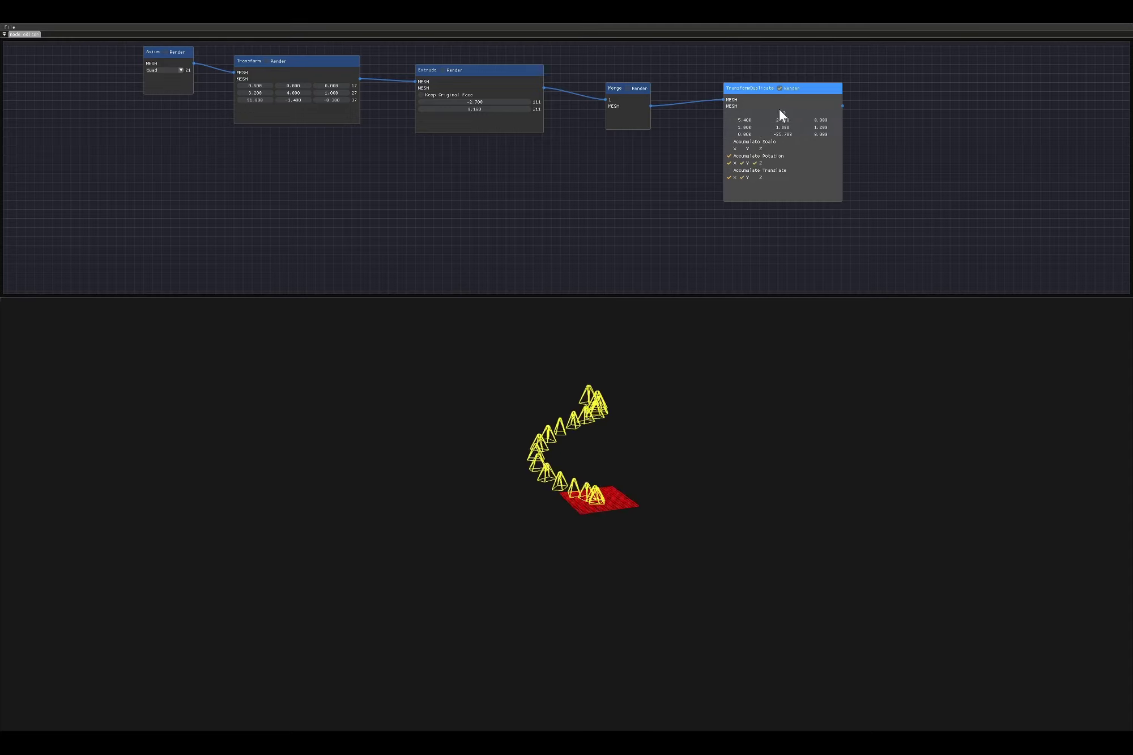
pyautogui.moveTo(780, 112); pyautogui.dragTo(847, 109)
pyautogui.moveTo(841, 328); pyautogui.dragTo(622, 309)
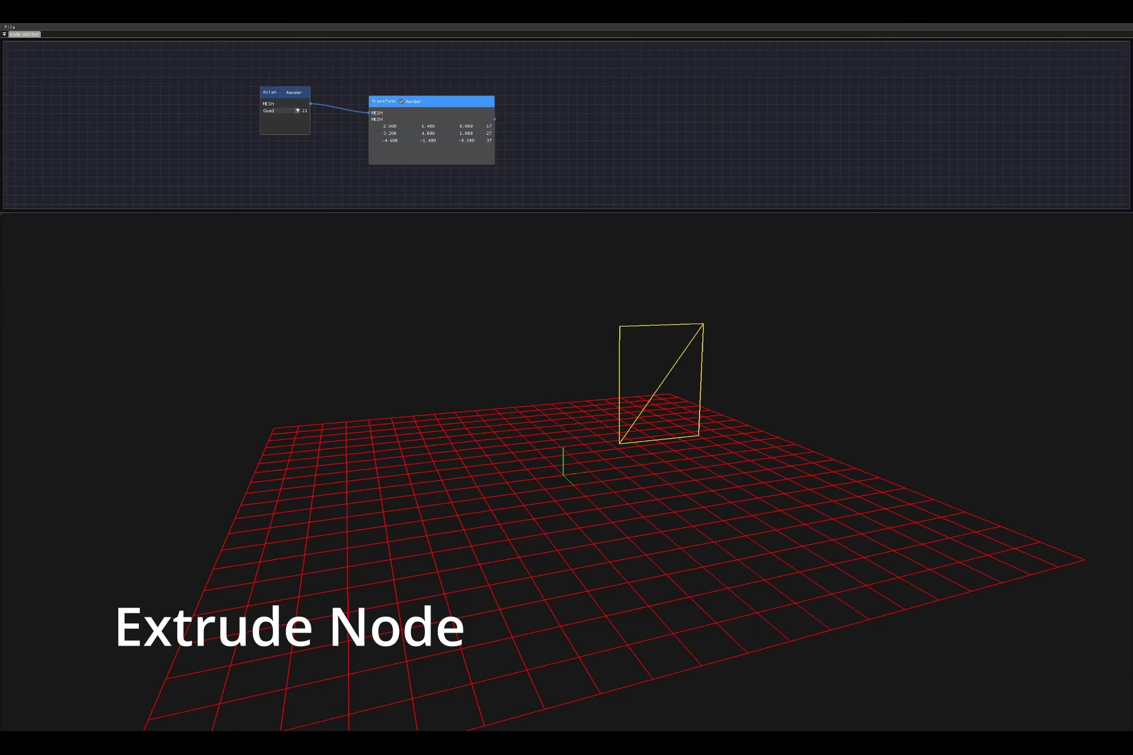
# - Add an Extrude node fed by the Transform node and render the Extrude node instead of the Transform node
pyautogui.moveTo(568, 128); pyautogui.dragTo(441, 130, button='middle')
pyautogui.rightClick(405, 122)
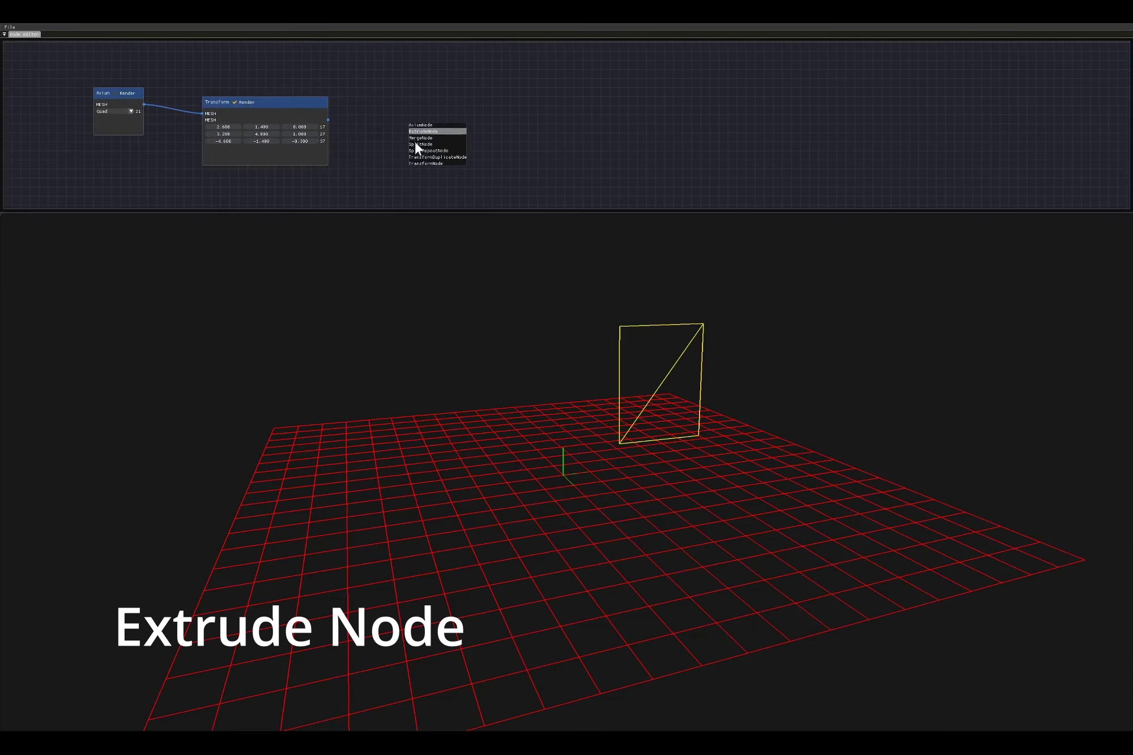
pyautogui.click(420, 130)
pyautogui.moveTo(465, 134); pyautogui.dragTo(447, 110)
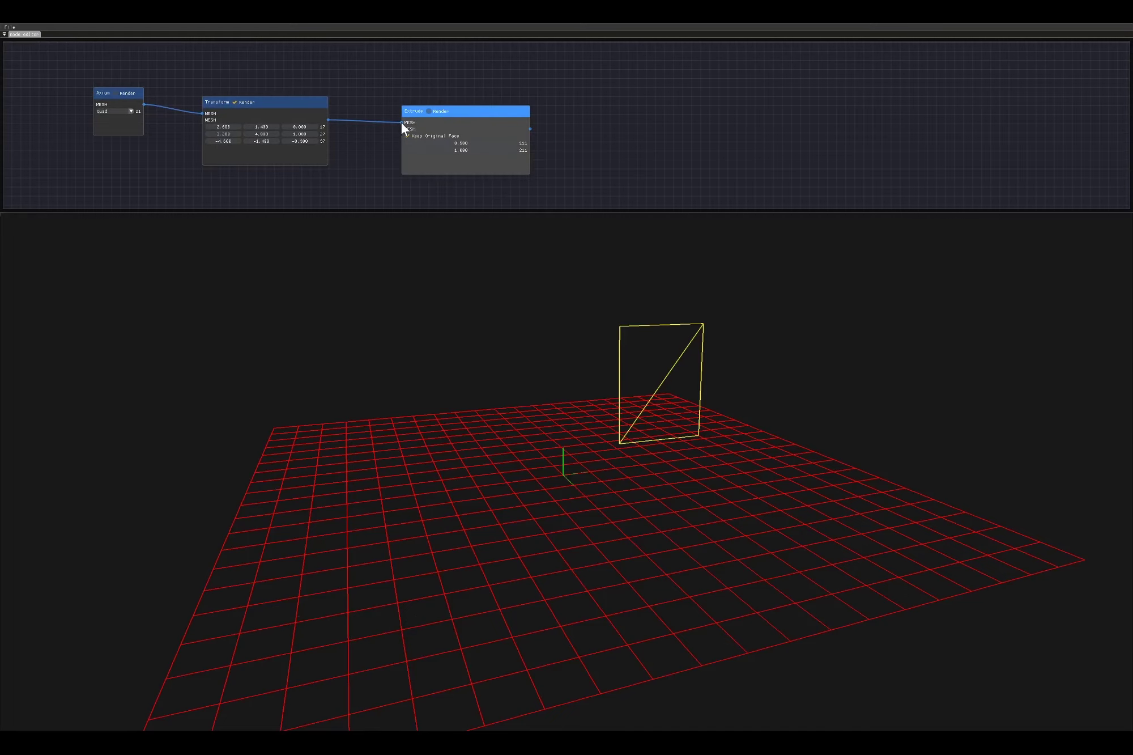
pyautogui.click(429, 111)
pyautogui.click(235, 102)
pyautogui.moveTo(391, 266); pyautogui.dragTo(485, 323)
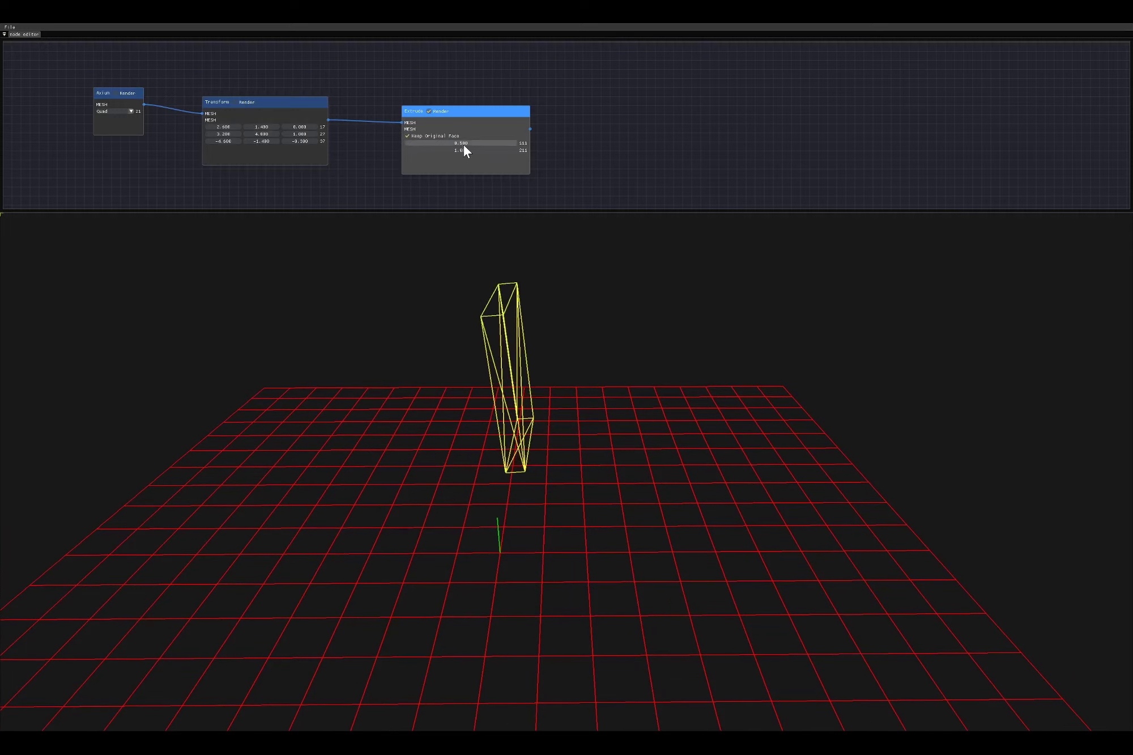
# - Increase the extrusion distance, adjust the extruded face's scale and turn off Keep Original Face
pyautogui.moveTo(463, 145); pyautogui.dragTo(460, 150)
pyautogui.moveTo(465, 254); pyautogui.dragTo(430, 244)
pyautogui.click(407, 136)
pyautogui.moveTo(438, 308); pyautogui.dragTo(398, 310)
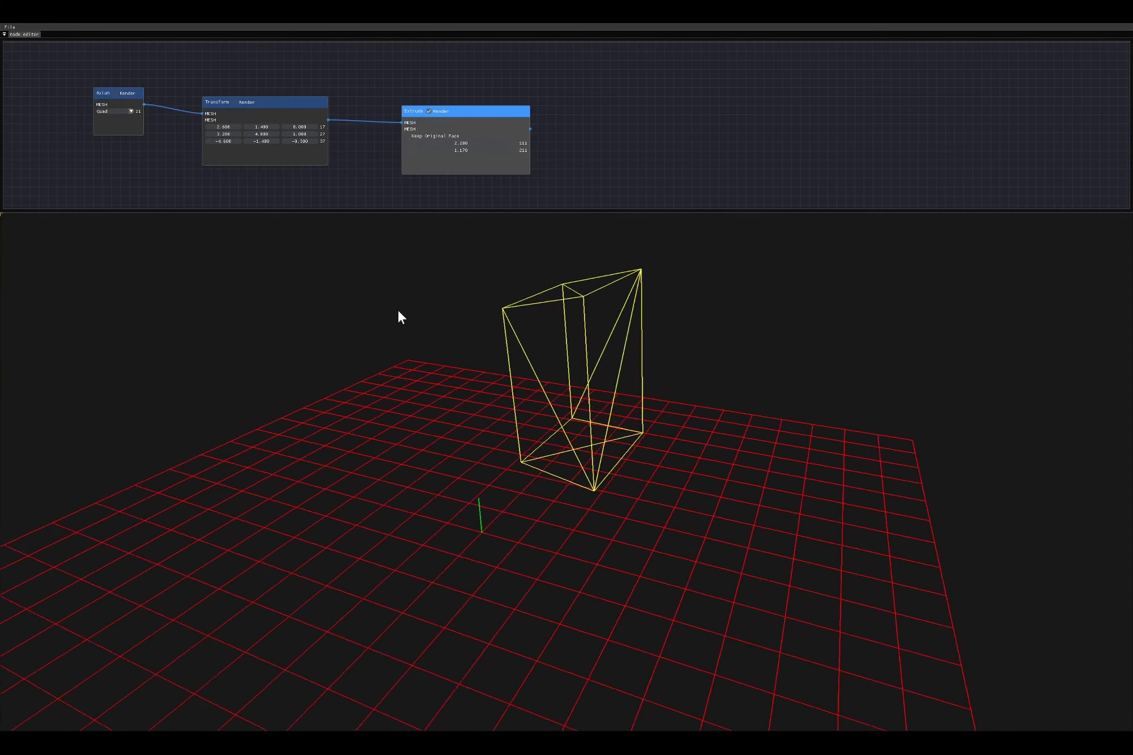
# - Set the extrusion distance to -2.7, shrink the extruded face into a pyramid tip and adjust the Transform node's values
pyautogui.moveTo(481, 143); pyautogui.dragTo(423, 160)
pyautogui.moveTo(447, 317); pyautogui.dragTo(363, 238)
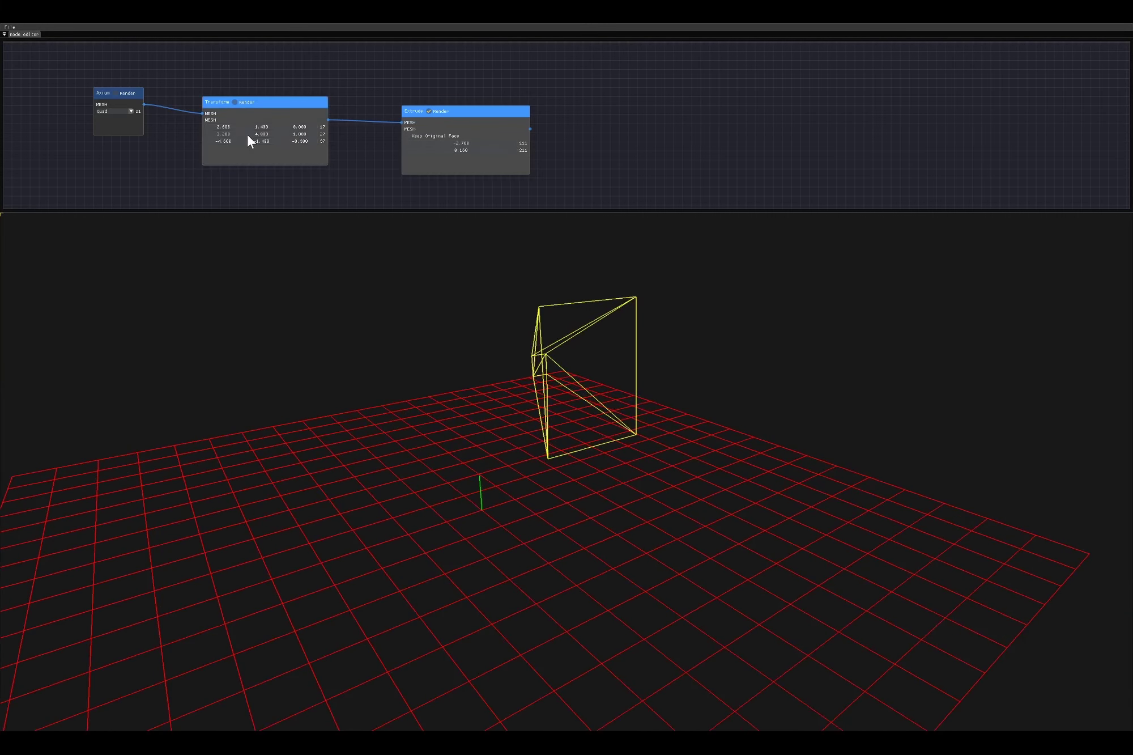
pyautogui.moveTo(258, 127); pyautogui.dragTo(443, 721)
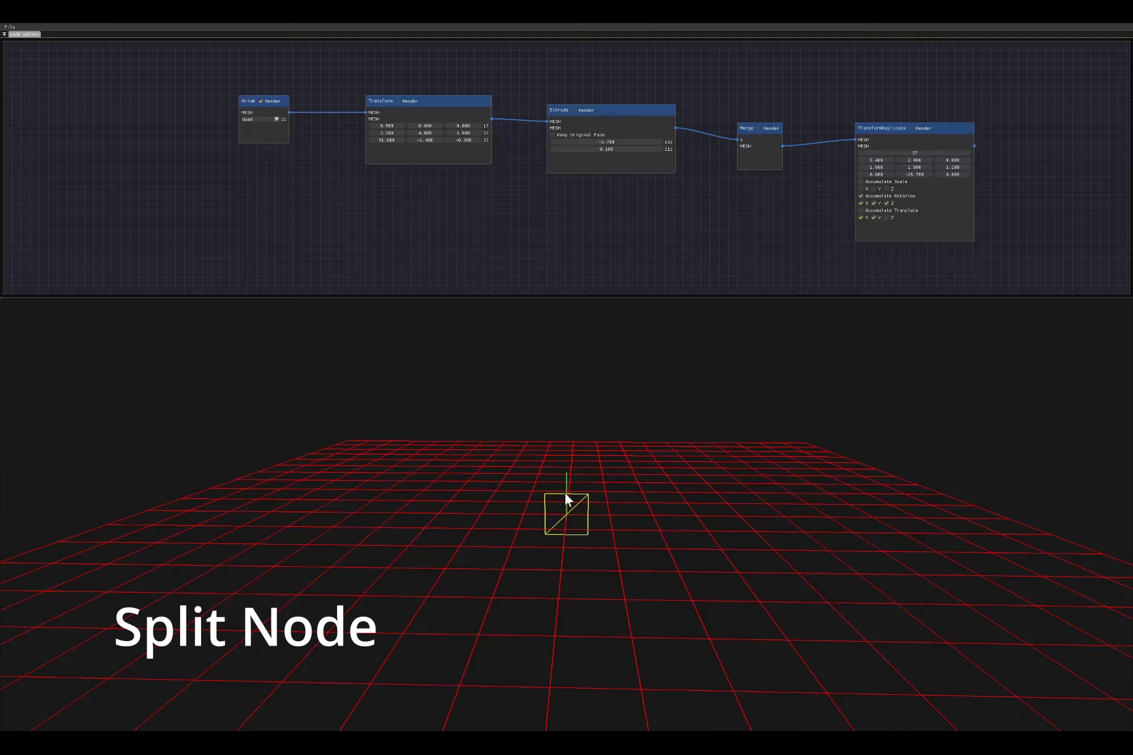
# - Move the Axiom node below the existing chain and add a second Transform node in the free space
pyautogui.moveTo(253, 102); pyautogui.dragTo(217, 208)
pyautogui.moveTo(408, 232); pyautogui.dragTo(375, 170, button='middle')
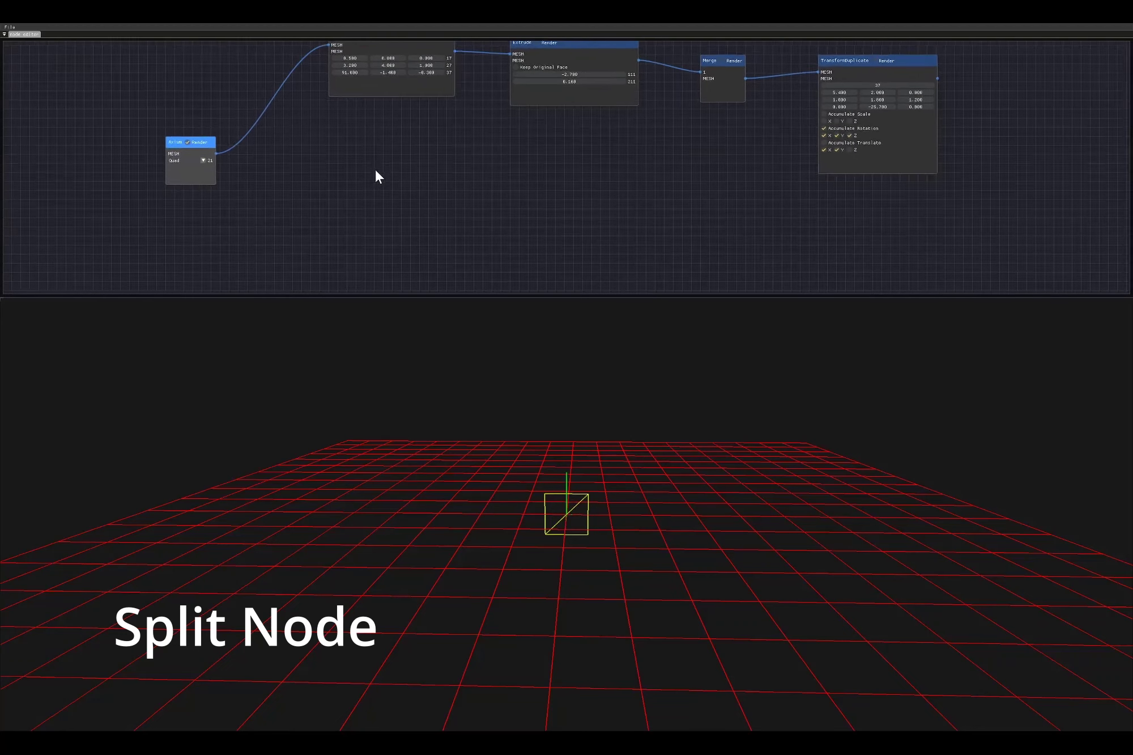
pyautogui.rightClick(384, 152)
pyautogui.click(405, 194)
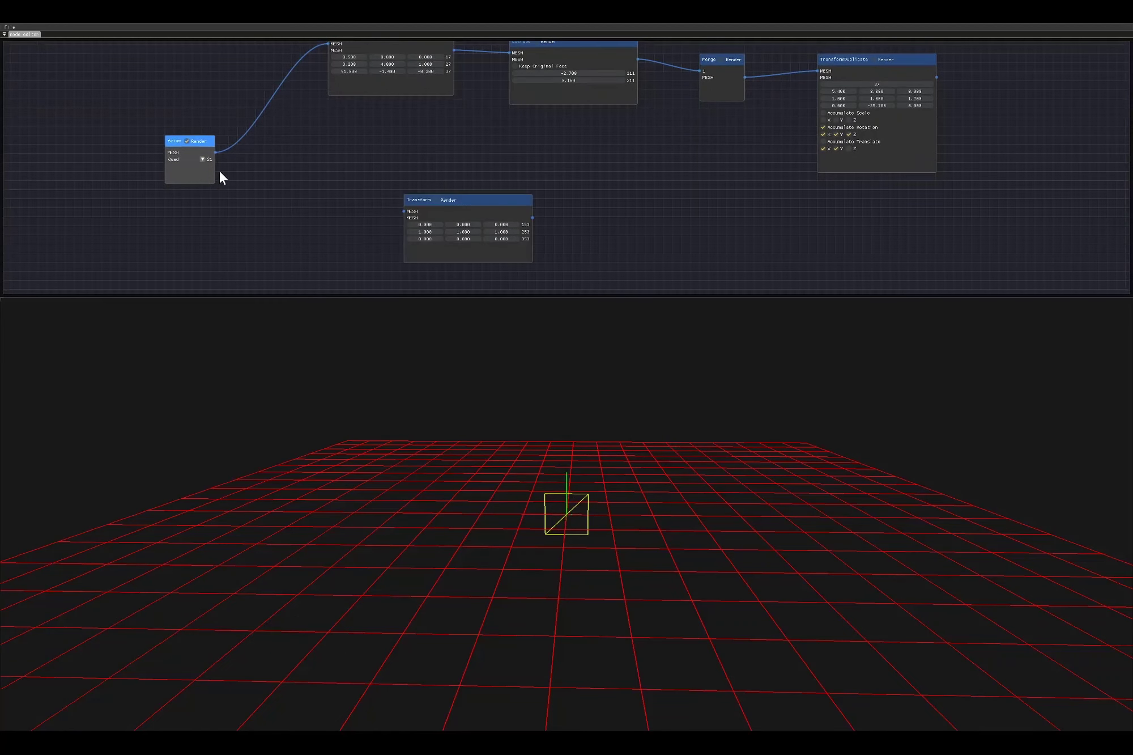
# - Connect Axiom to the new Transform node, render only that node and scale the quad to 6.7 in X and Y
pyautogui.moveTo(215, 152); pyautogui.dragTo(482, 233)
pyautogui.click(437, 199)
pyautogui.click(187, 141)
pyautogui.moveTo(460, 409); pyautogui.dragTo(448, 333)
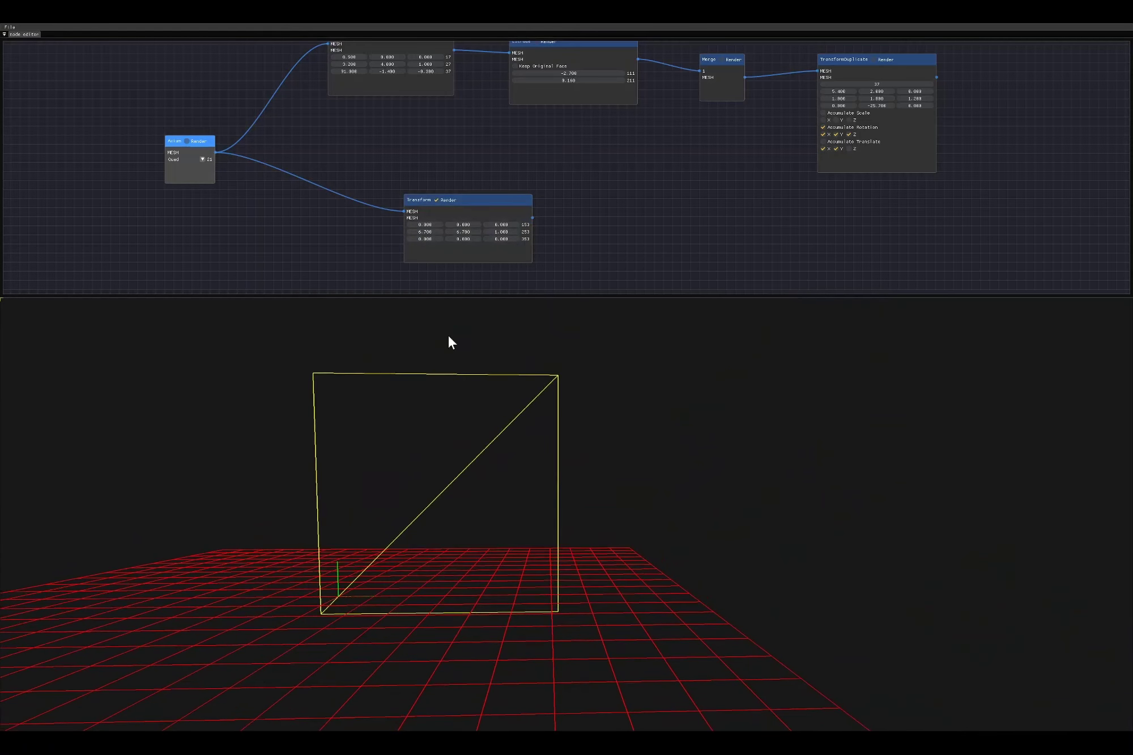
# - Add a Split node fed by the new Transform node, splitting along Y at 0.7, and render it instead of the Transform
pyautogui.moveTo(492, 186); pyautogui.dragTo(298, 129, button='middle')
pyautogui.rightClick(435, 164)
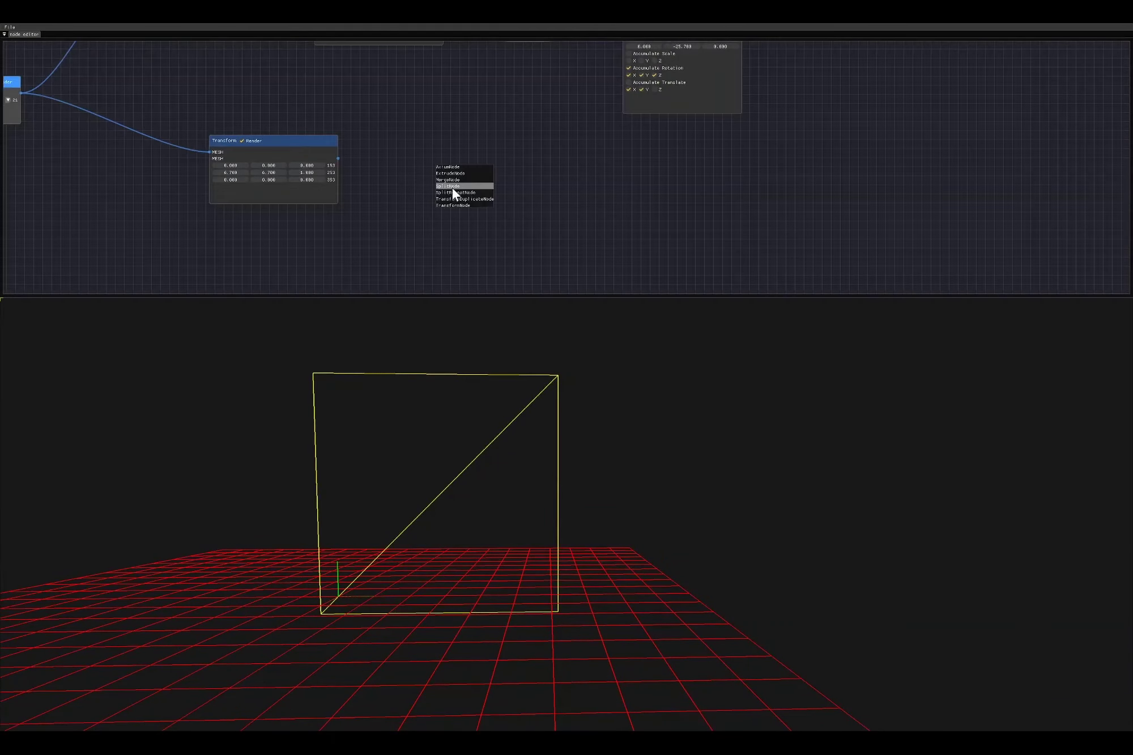
pyautogui.click(452, 187)
pyautogui.moveTo(488, 184); pyautogui.dragTo(468, 167)
pyautogui.moveTo(339, 159); pyautogui.dragTo(476, 191)
pyautogui.click(455, 172)
pyautogui.click(242, 140)
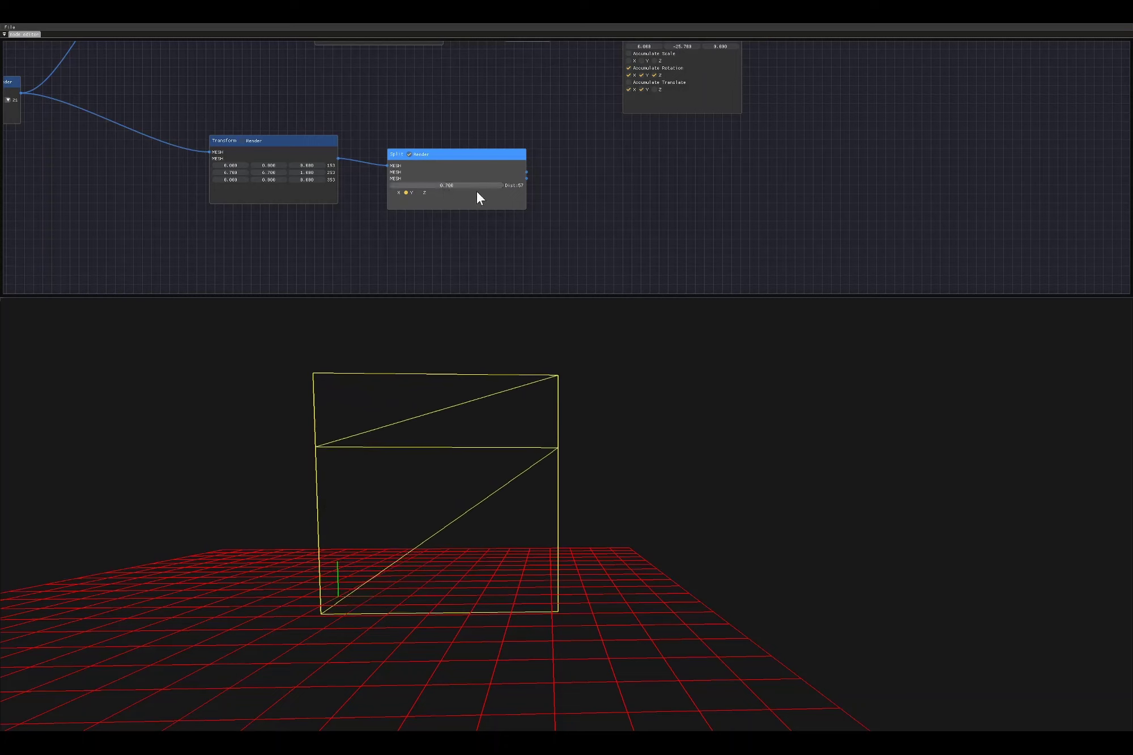
# - Add a second Split node fed with the lower piece of the first Split, splitting along Y at 0.45, and render only it
pyautogui.rightClick(594, 173)
pyautogui.click(633, 202)
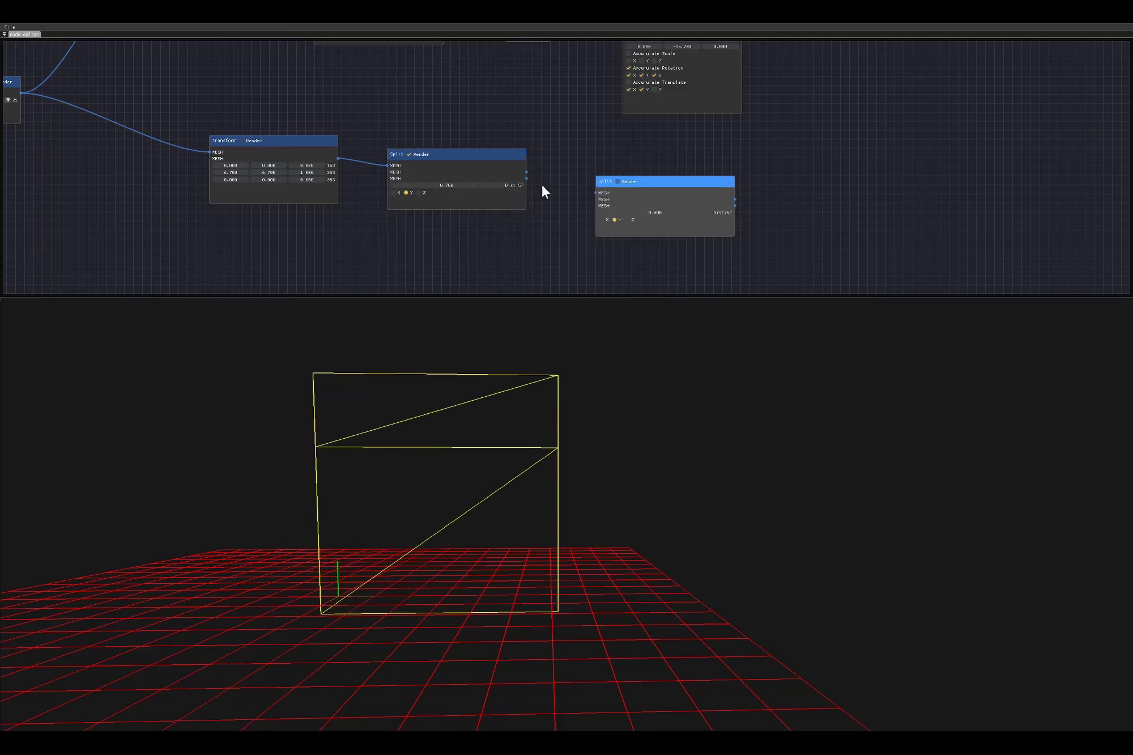
pyautogui.click(617, 181)
pyautogui.click(409, 154)
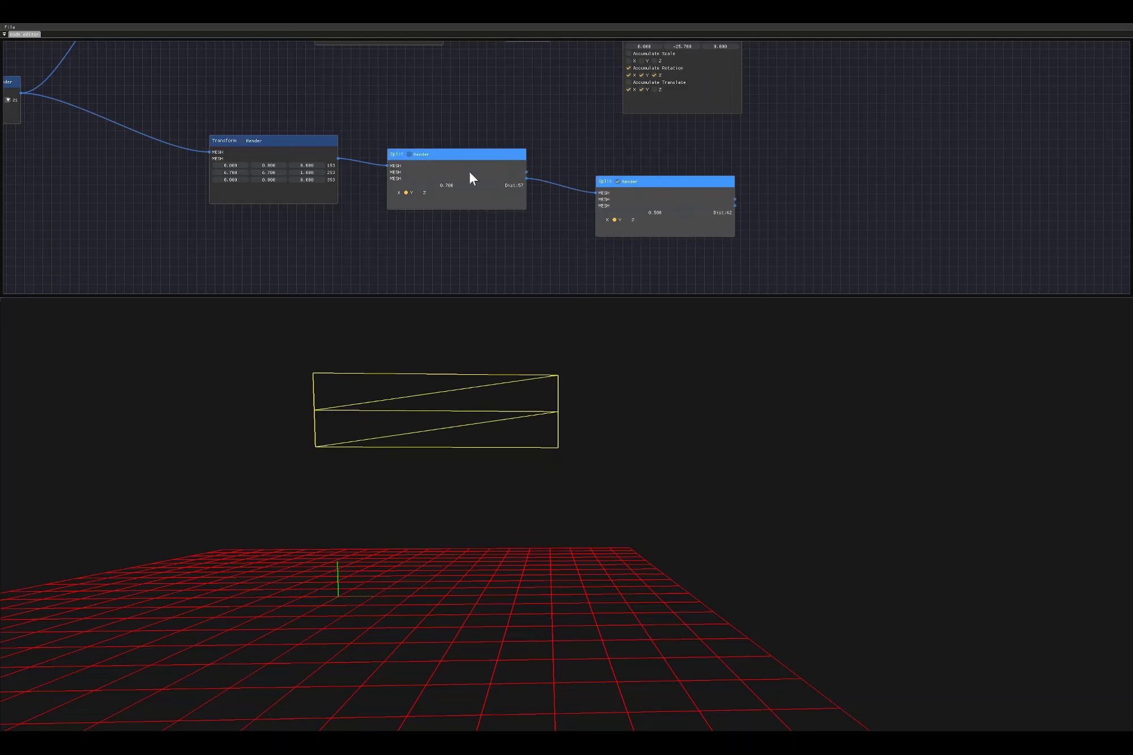
pyautogui.moveTo(527, 171); pyautogui.dragTo(626, 157)
# - Add a Merge node combining the first Split's upper piece with the second Split's bottom piece, and render it instead of the Split
pyautogui.rightClick(683, 189)
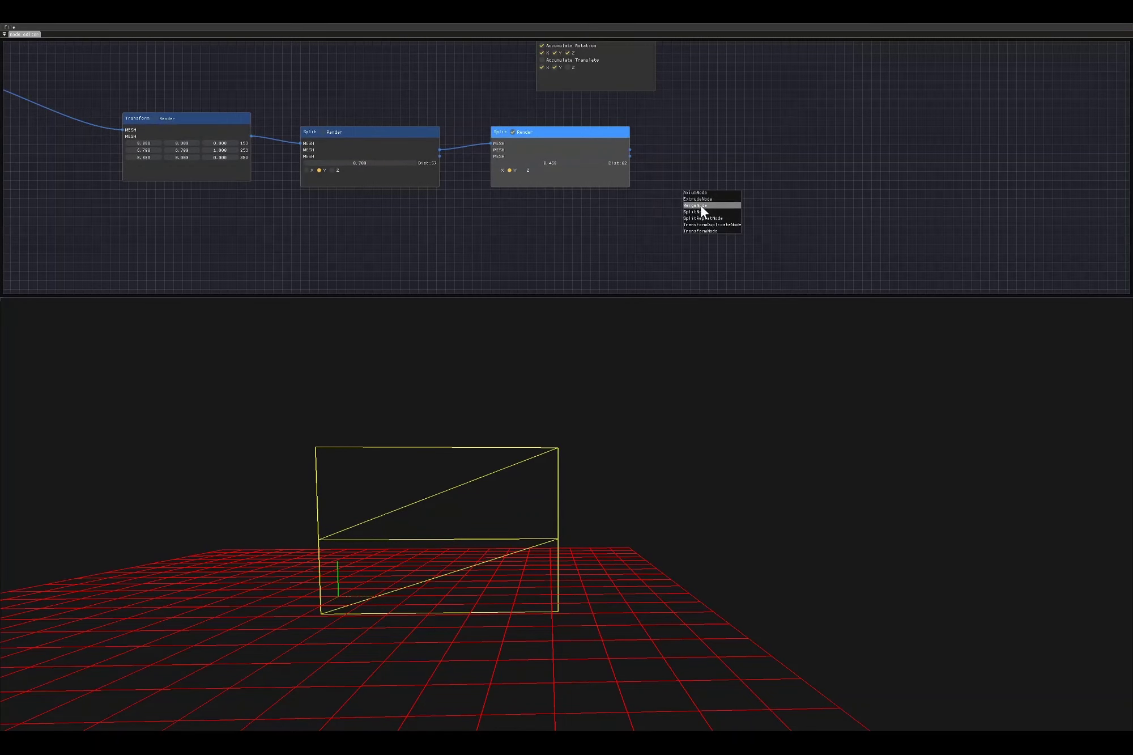
pyautogui.click(700, 204)
pyautogui.moveTo(439, 156); pyautogui.dragTo(701, 222)
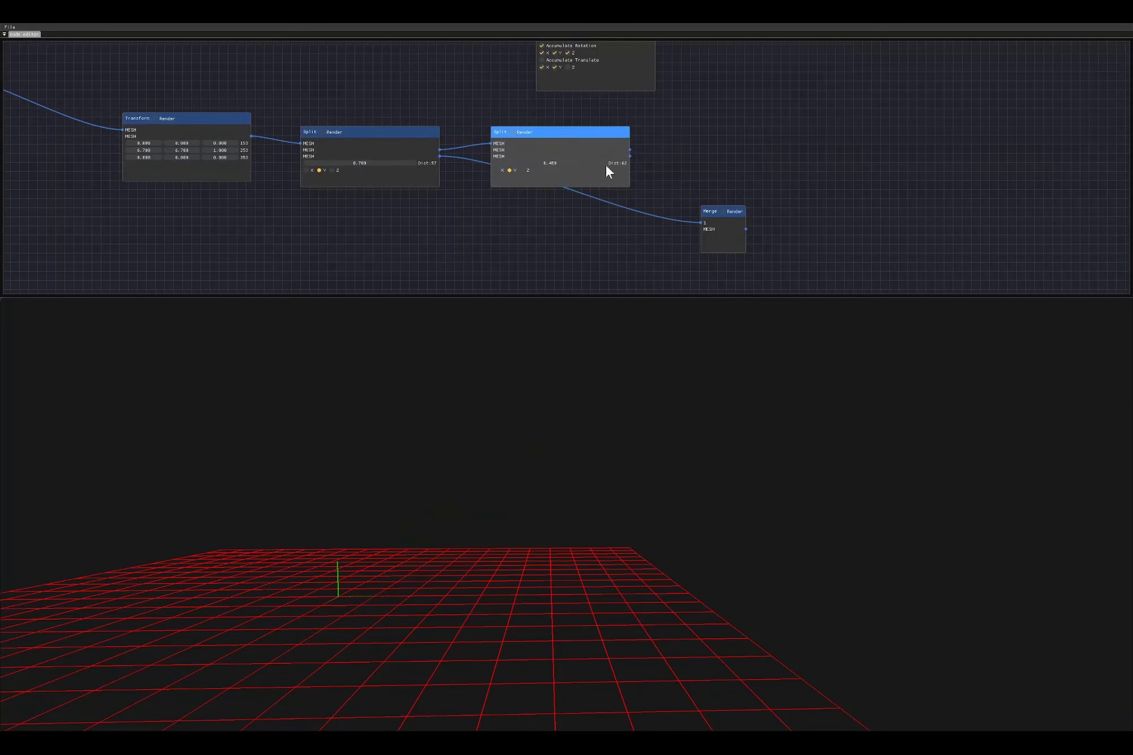
pyautogui.moveTo(630, 155); pyautogui.dragTo(713, 213)
pyautogui.click(722, 211)
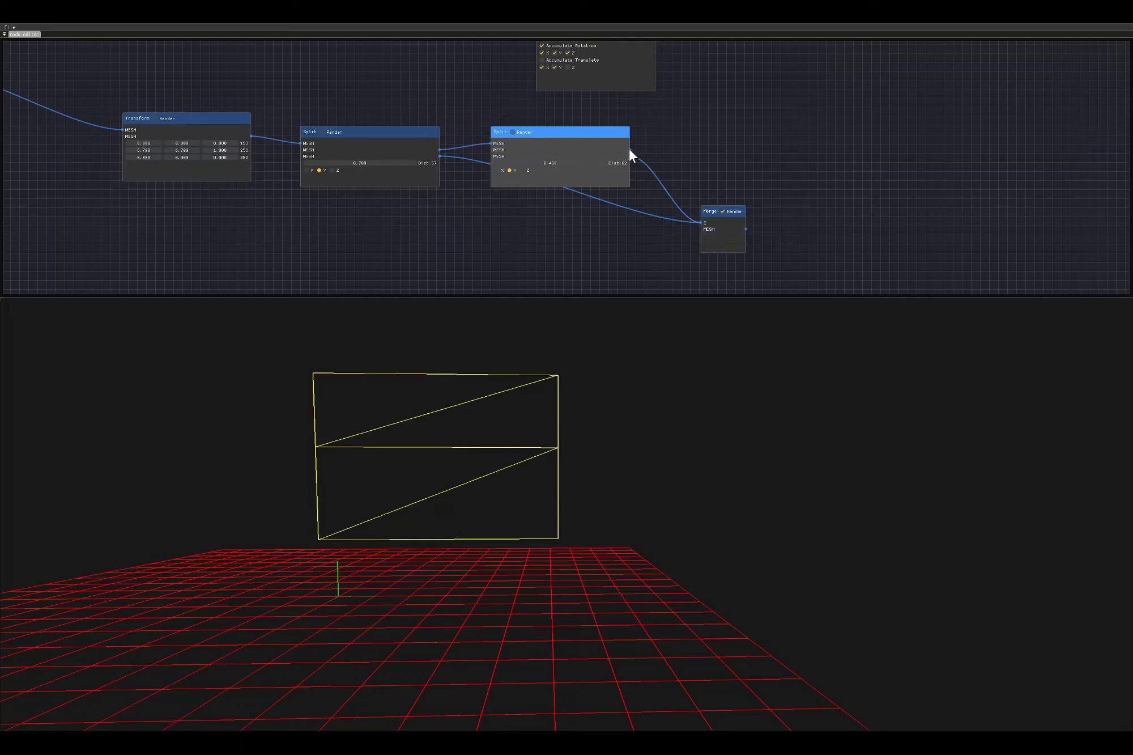
pyautogui.moveTo(630, 150)
pyautogui.mouseDown()
pyautogui.moveTo(700, 222)
pyautogui.moveTo(672, 245)
pyautogui.mouseUp()
# - Add a third Split node fed by the middle strip of the second Split, splitting along X at 0.26, and render it
pyautogui.rightClick(715, 141)
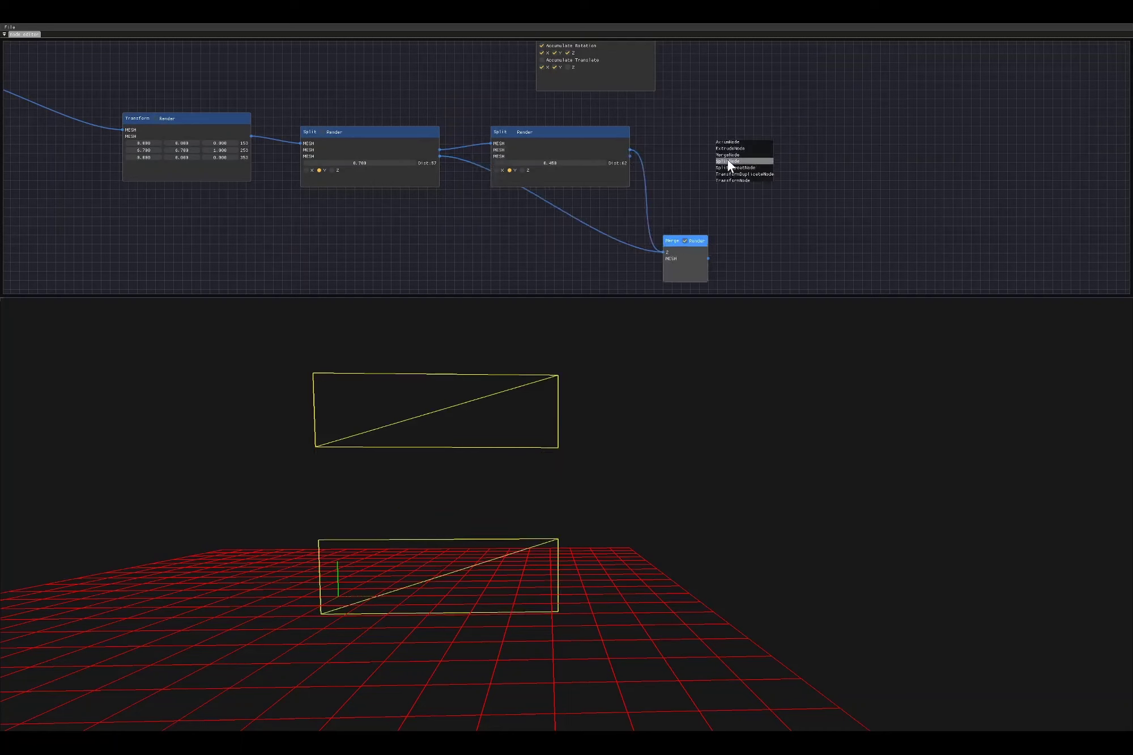
pyautogui.click(728, 161)
pyautogui.moveTo(630, 149); pyautogui.dragTo(779, 143)
pyautogui.click(749, 165)
pyautogui.moveTo(675, 123); pyautogui.dragTo(762, 142)
pyautogui.click(729, 180)
pyautogui.click(713, 179)
# - Add a fourth Split node fed by the wider piece of the third Split, splitting along X at 0.55, and render it instead
pyautogui.rightClick(862, 147)
pyautogui.click(875, 170)
pyautogui.moveTo(906, 218); pyautogui.dragTo(774, 209, button='middle')
pyautogui.moveTo(774, 210); pyautogui.dragTo(796, 152)
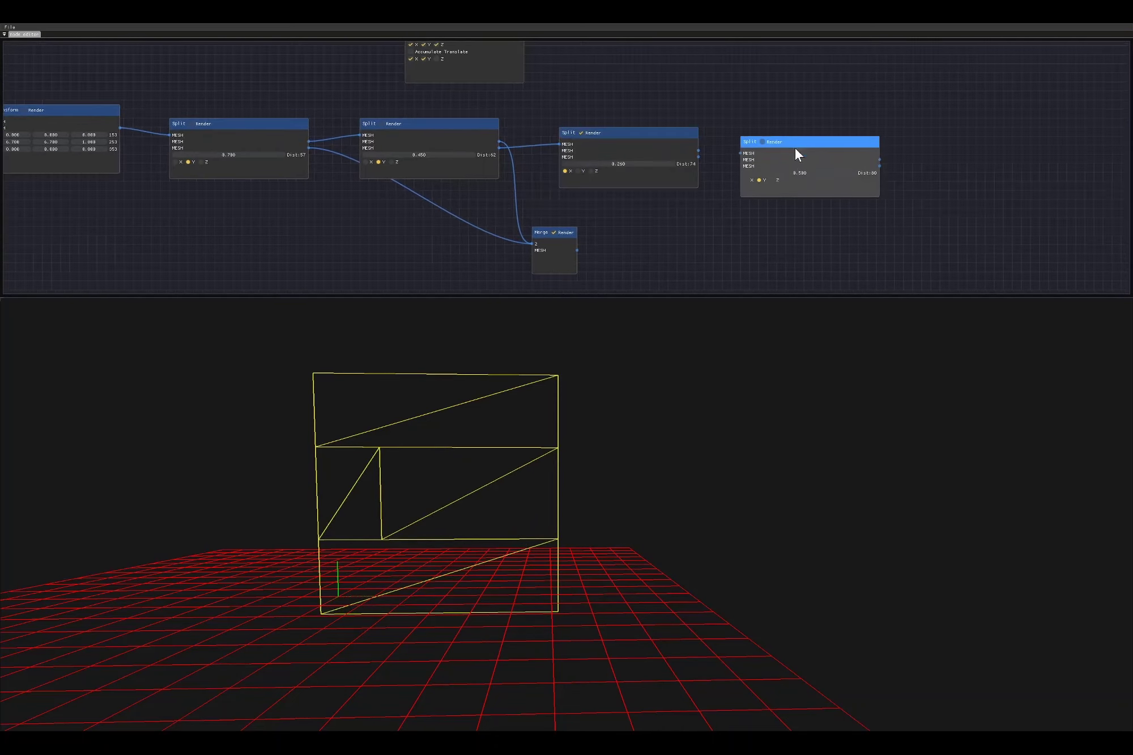
pyautogui.click(628, 135)
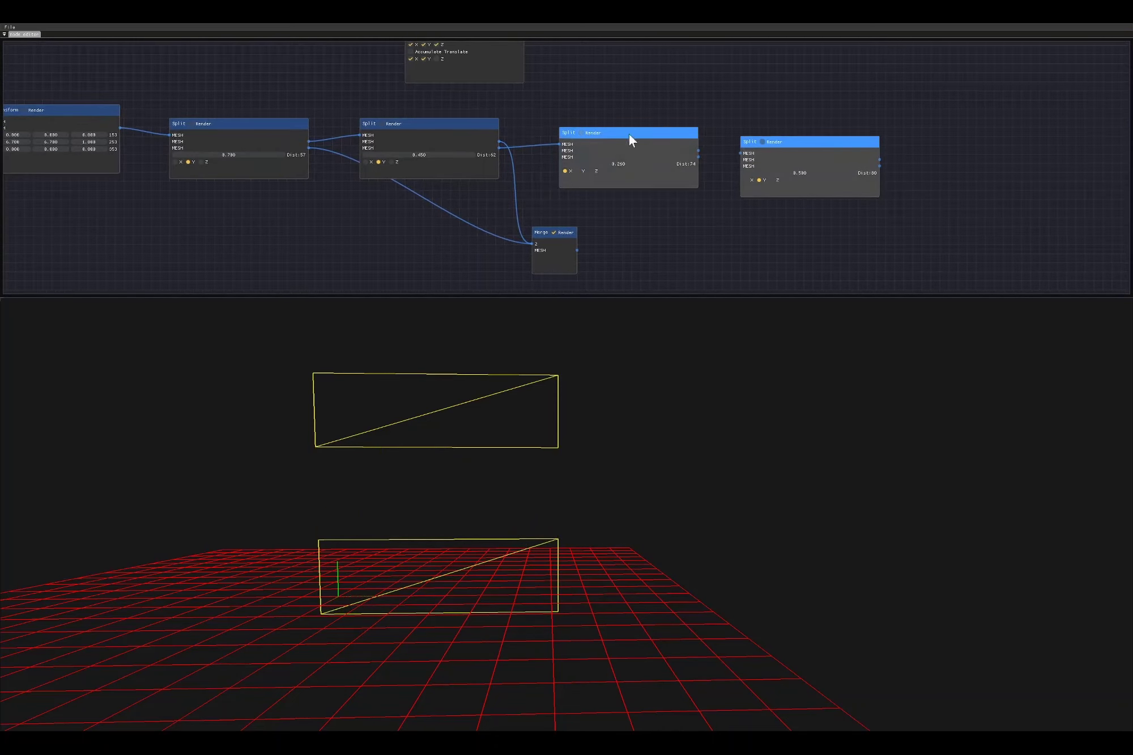
pyautogui.click(762, 142)
pyautogui.moveTo(736, 156); pyautogui.dragTo(785, 171)
pyautogui.click(746, 179)
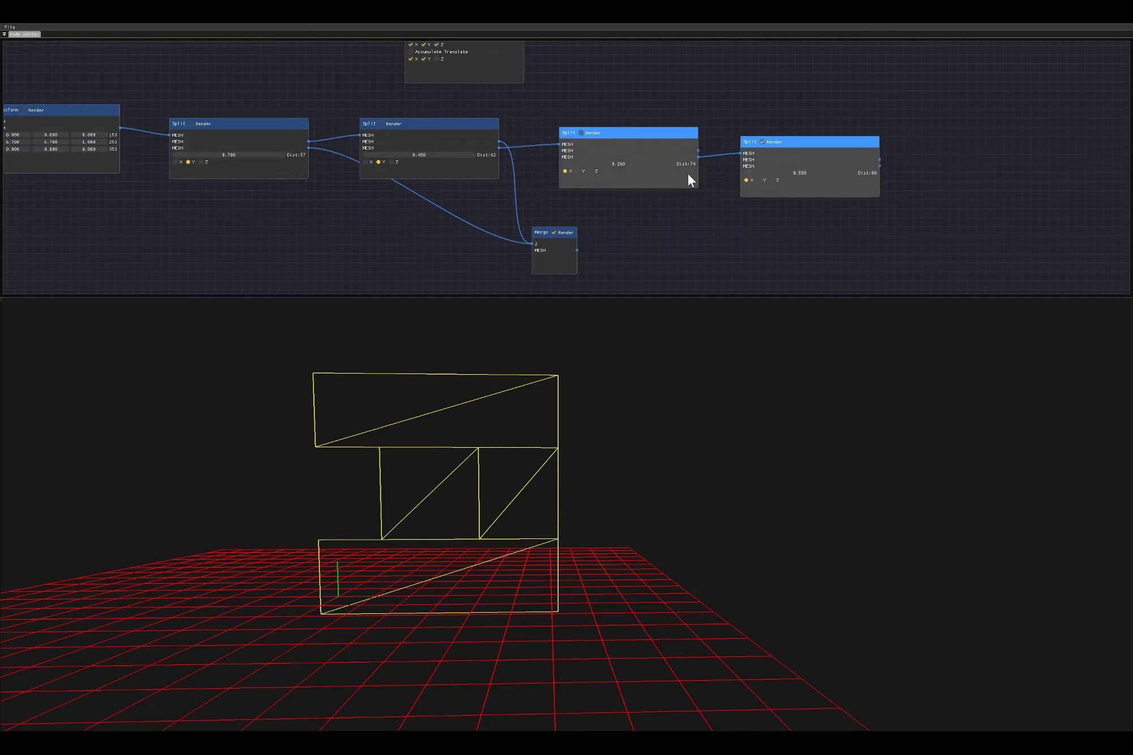
# - Move the Merge node beneath the last Split and feed it the middle strip's two outer pieces, rendering only the Merge
pyautogui.moveTo(698, 150); pyautogui.dragTo(819, 240)
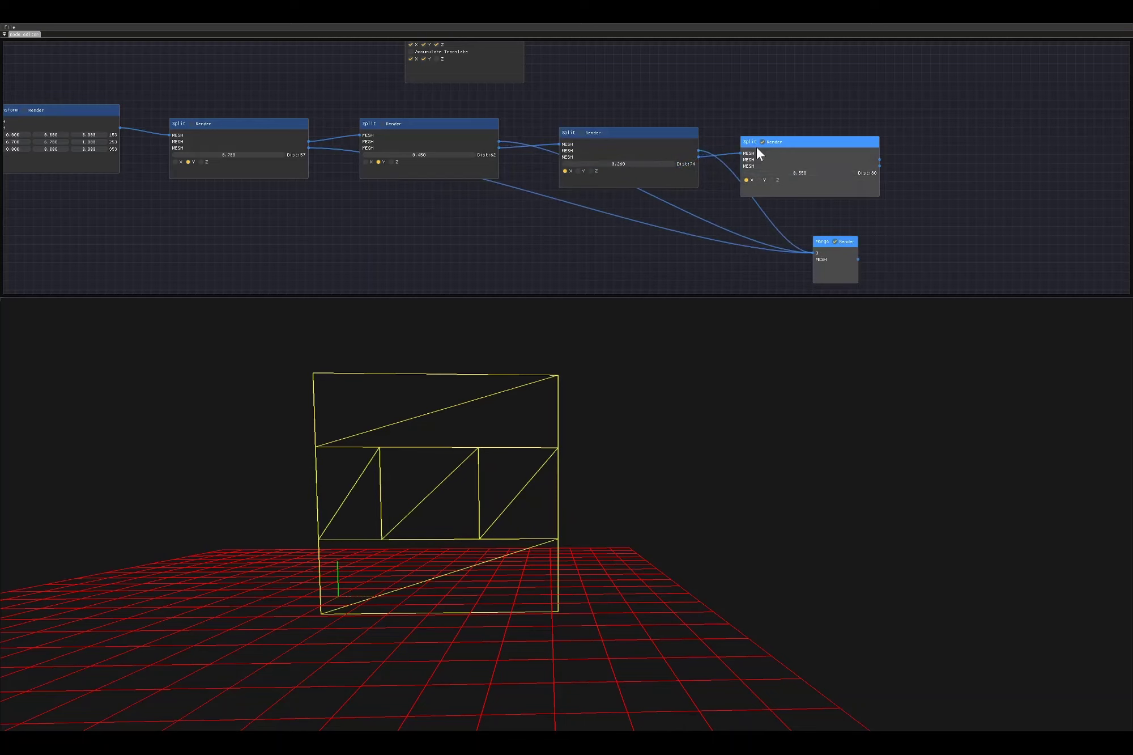
pyautogui.moveTo(879, 166); pyautogui.dragTo(815, 252)
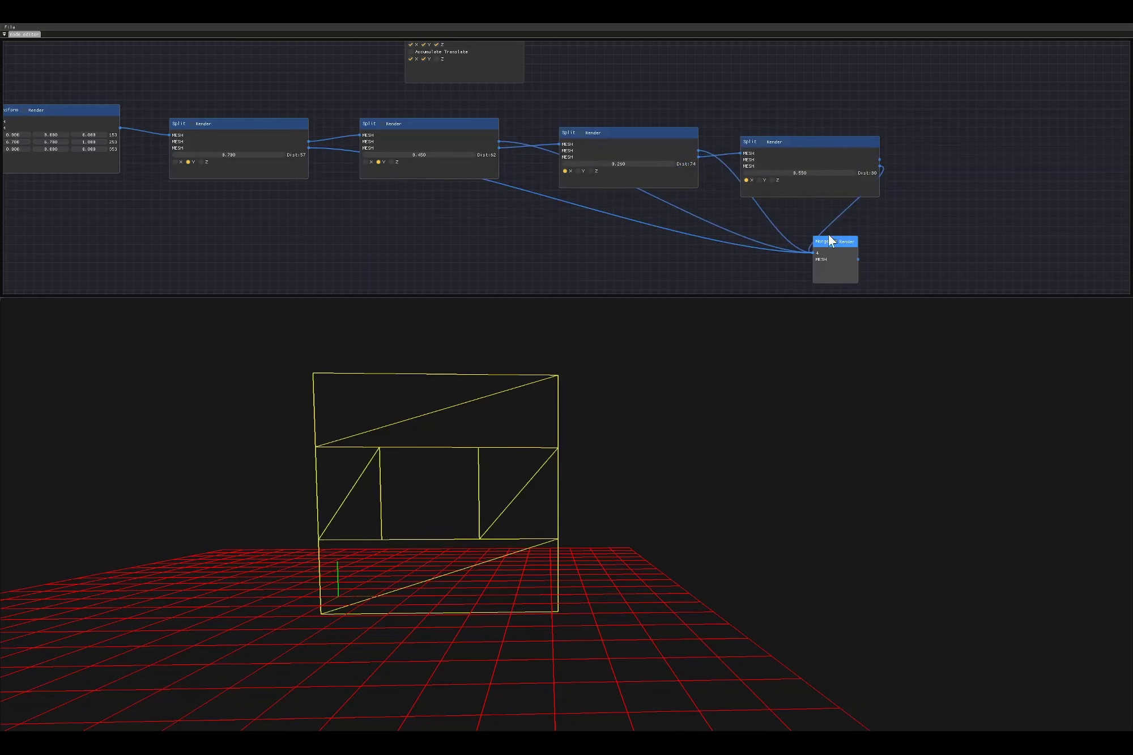
# - Add an Extrude node that takes the fourth Split's centre piece and passes its result into the Merge node
pyautogui.moveTo(895, 187); pyautogui.dragTo(657, 201, button='middle')
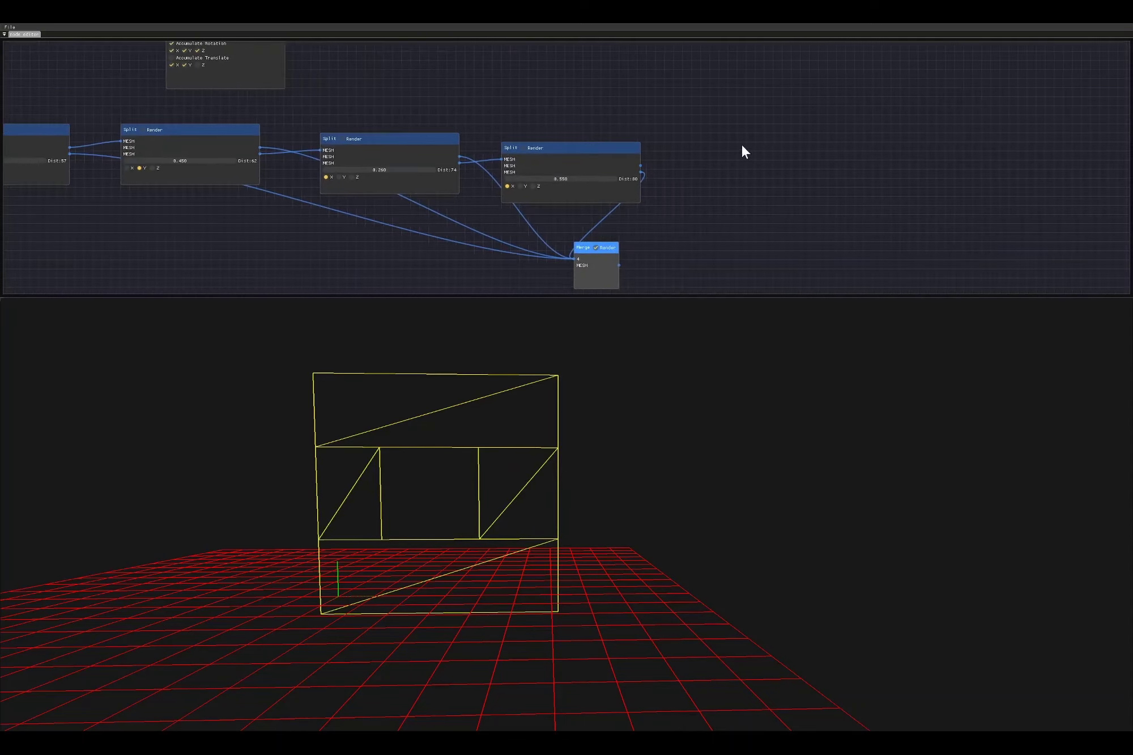
pyautogui.rightClick(750, 146)
pyautogui.click(766, 154)
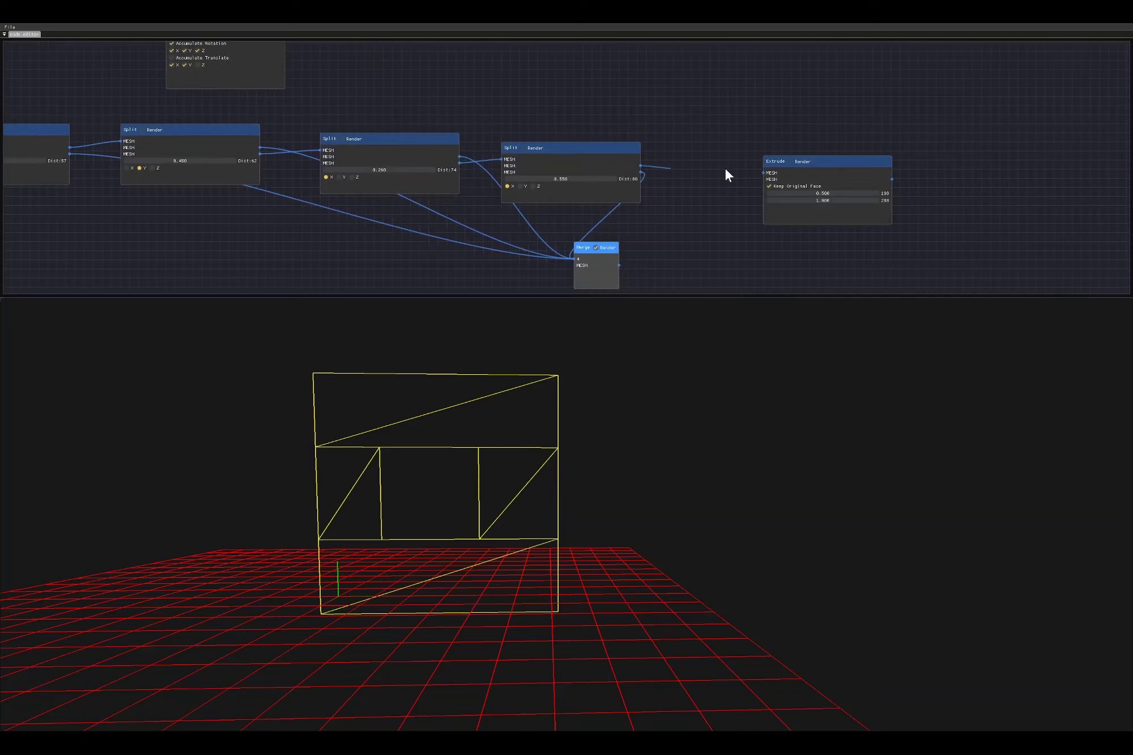
pyautogui.moveTo(641, 165); pyautogui.dragTo(764, 172)
pyautogui.moveTo(892, 179); pyautogui.dragTo(952, 267)
# - Set the Extrude distance to -1.9 and scale to 0.5, and turn off Keep Original Face to form a recessed window
pyautogui.moveTo(828, 200); pyautogui.dragTo(806, 192)
pyautogui.click(769, 186)
pyautogui.moveTo(606, 369); pyautogui.dragTo(665, 379)
pyautogui.moveTo(818, 199); pyautogui.dragTo(690, 427)
pyautogui.moveTo(727, 436); pyautogui.dragTo(665, 430)
# - Set the first Split's distance to 0.76, the second's to 0.42 and the third's to 0.33, and slightly increase the fourth's
pyautogui.moveTo(521, 232); pyautogui.dragTo(561, 225, button='middle')
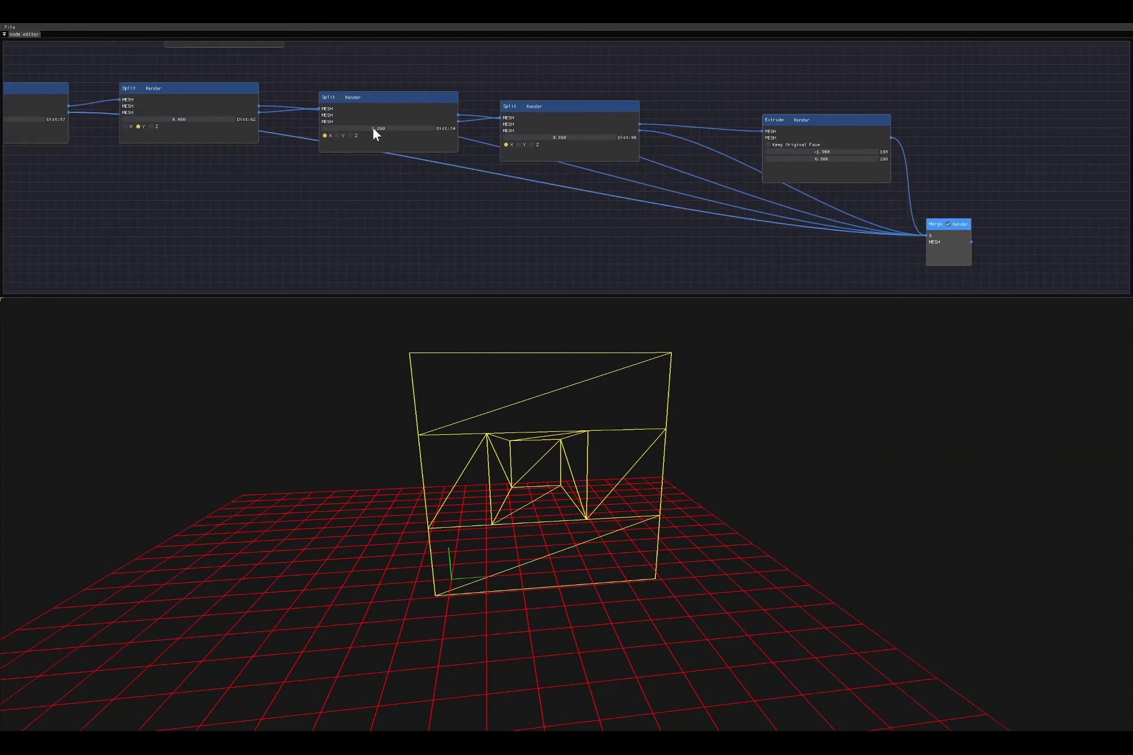
pyautogui.moveTo(370, 126)
pyautogui.mouseDown()
pyautogui.moveTo(357, 129)
pyautogui.moveTo(367, 127)
pyautogui.mouseUp()
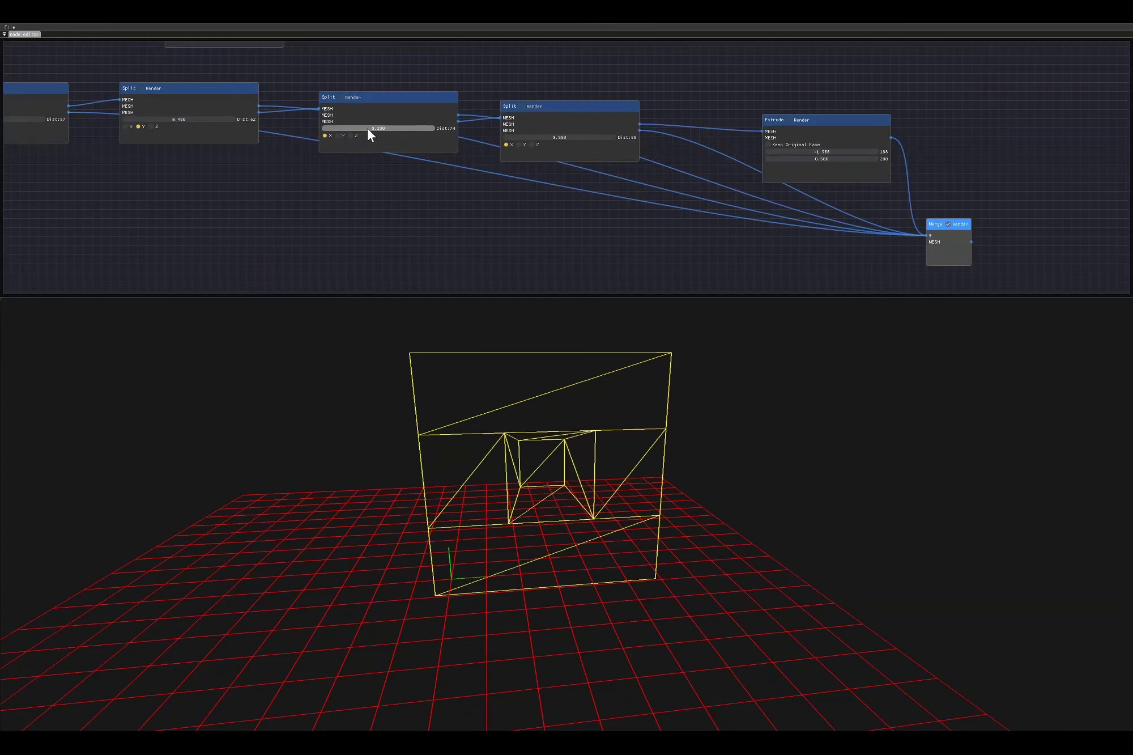
pyautogui.moveTo(545, 135); pyautogui.dragTo(547, 135)
pyautogui.moveTo(147, 192); pyautogui.dragTo(398, 224, button='middle')
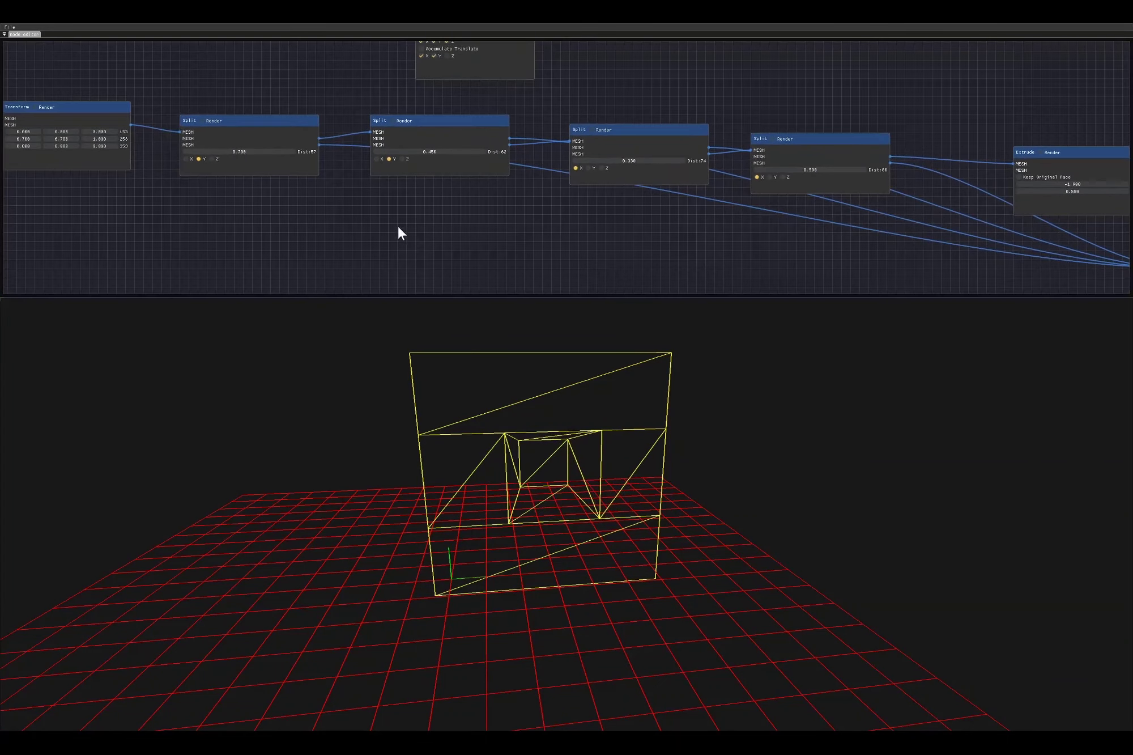
pyautogui.moveTo(428, 151); pyautogui.dragTo(420, 150)
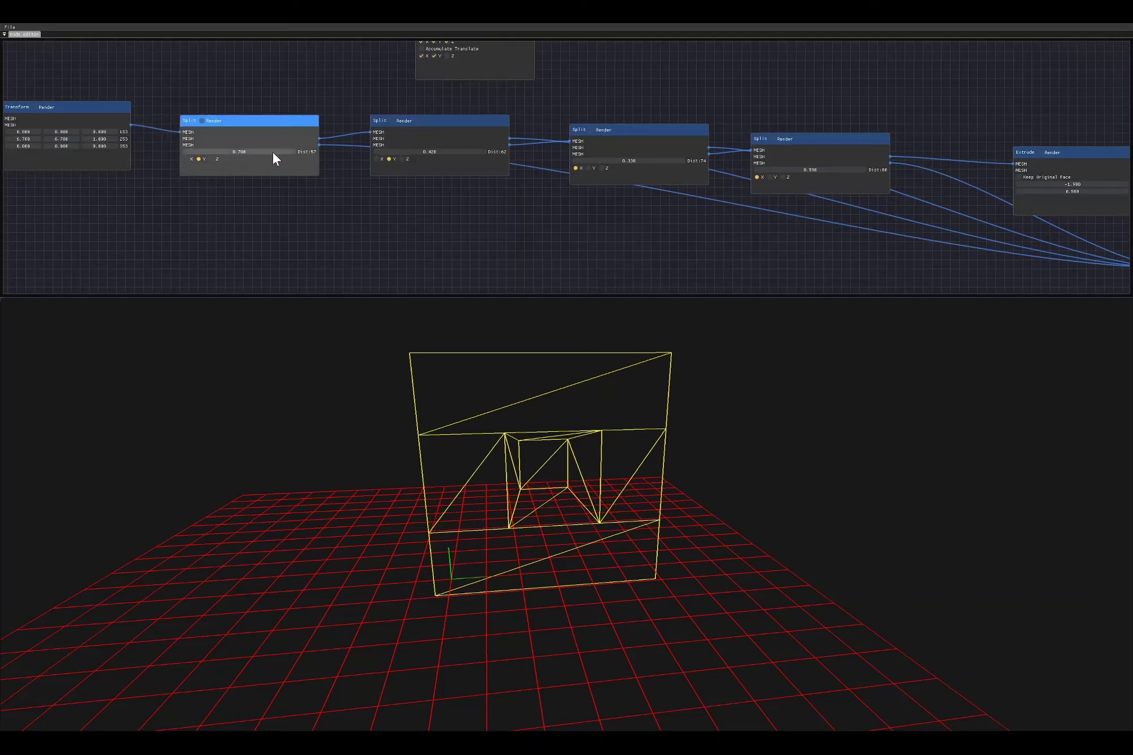
pyautogui.moveTo(272, 151); pyautogui.dragTo(275, 149)
# - Try the Cube shape in the Axiom node, view the resulting geometry and switch the shape back to Quad
pyautogui.moveTo(297, 223); pyautogui.dragTo(624, 273, button='middle')
pyautogui.moveTo(282, 249); pyautogui.dragTo(320, 251, button='middle')
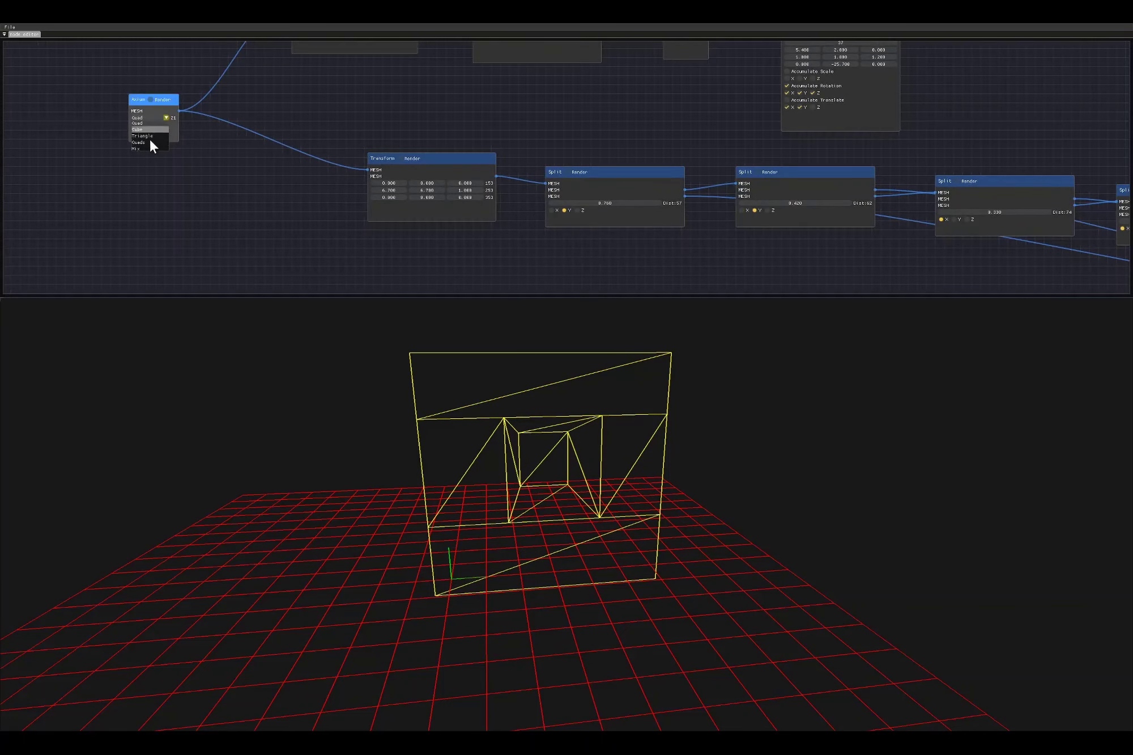
pyautogui.click(148, 130)
pyautogui.moveTo(272, 422); pyautogui.dragTo(412, 444)
pyautogui.scroll(-5, 297, 439)
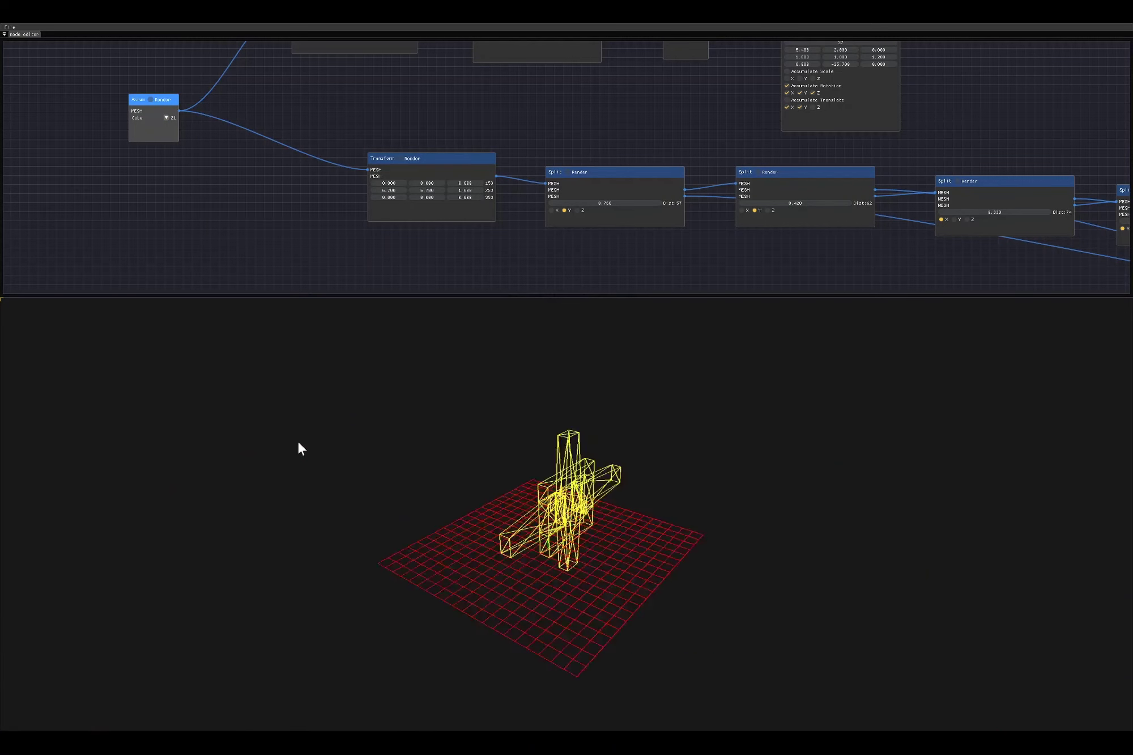
pyautogui.click(149, 125)
pyautogui.moveTo(286, 488); pyautogui.dragTo(380, 483)
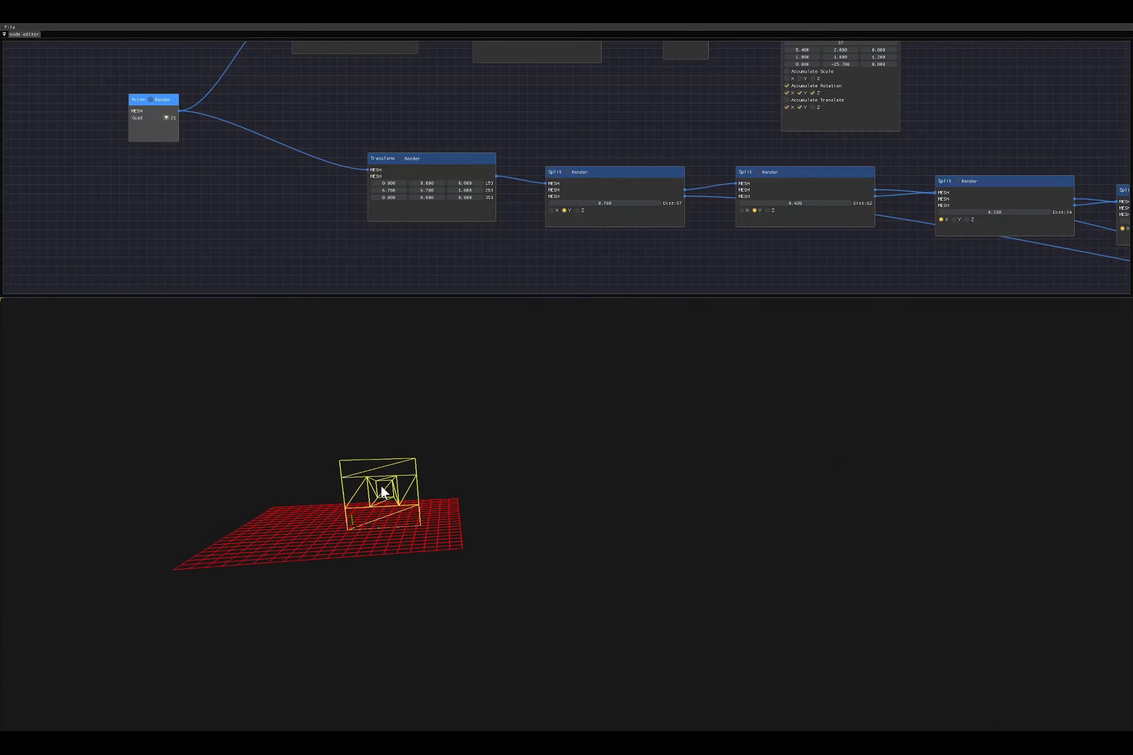
# - Add a TransformDuplicate node fed by the Merge, making 10 copies with accumulated X translation, and render the row of panels
pyautogui.hscroll(15, 389, 270)
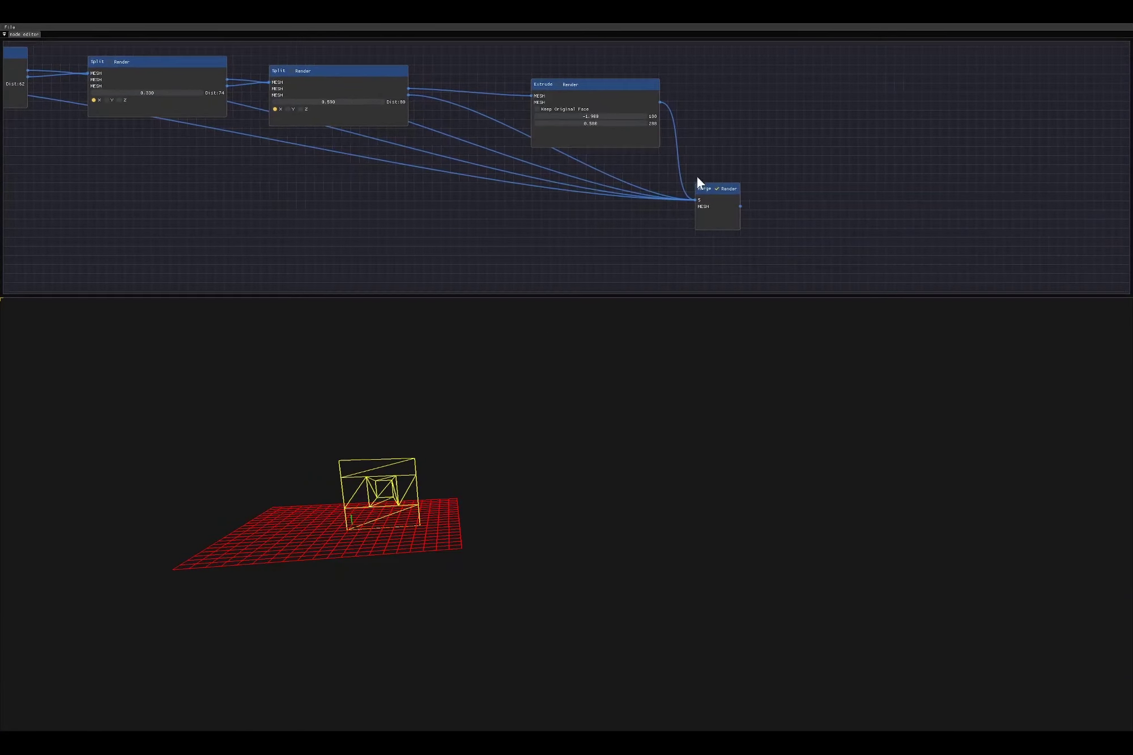
pyautogui.rightClick(663, 167)
pyautogui.click(674, 202)
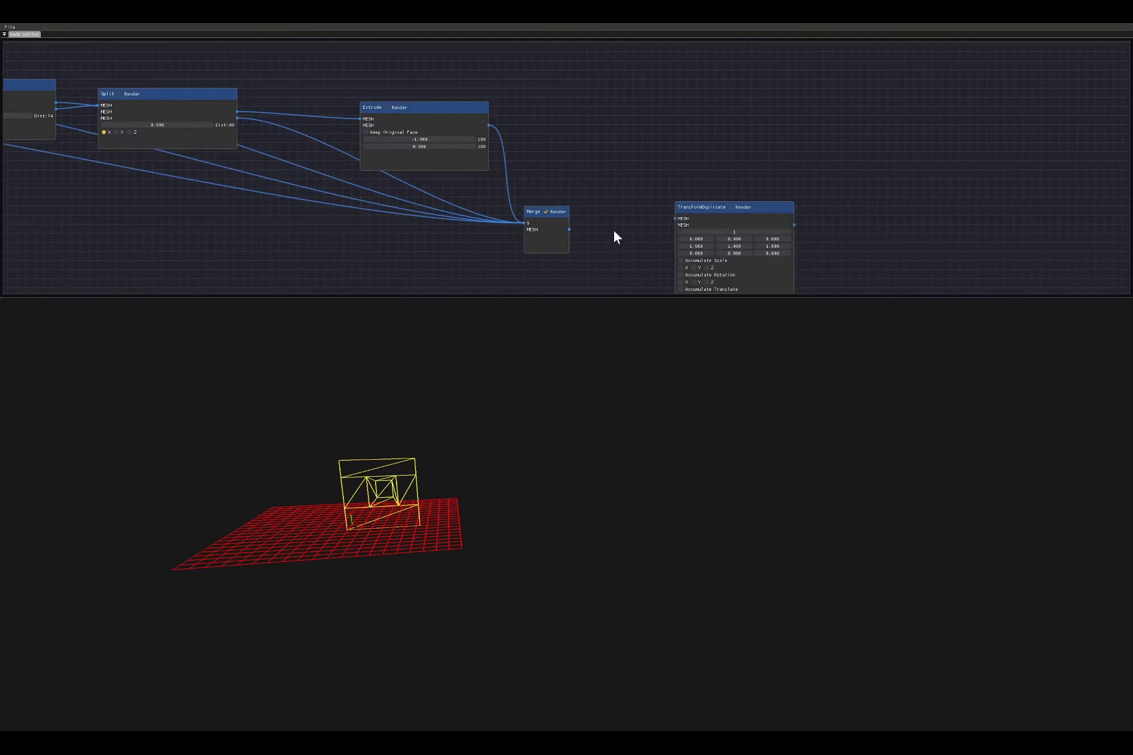
pyautogui.moveTo(736, 231); pyautogui.dragTo(721, 207)
pyautogui.click(731, 207)
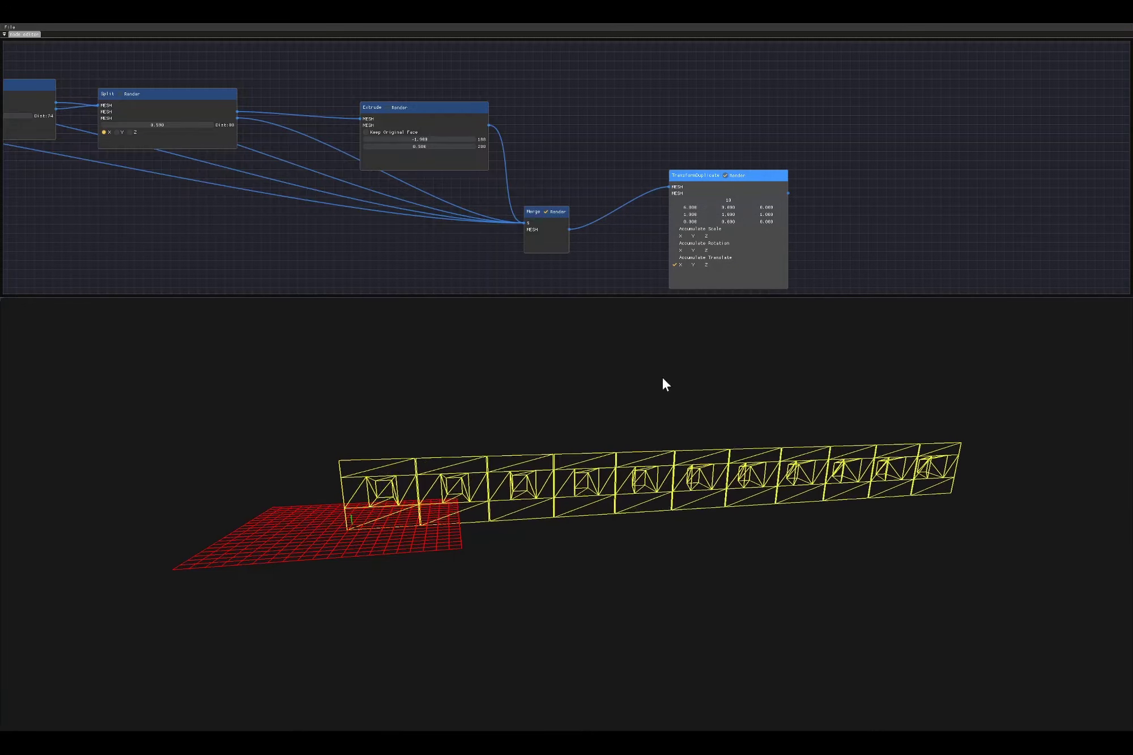
# - Add a second Merge node combining the original panel with its duplicates, and render only that node
pyautogui.moveTo(663, 375); pyautogui.dragTo(812, 181)
pyautogui.rightClick(868, 174)
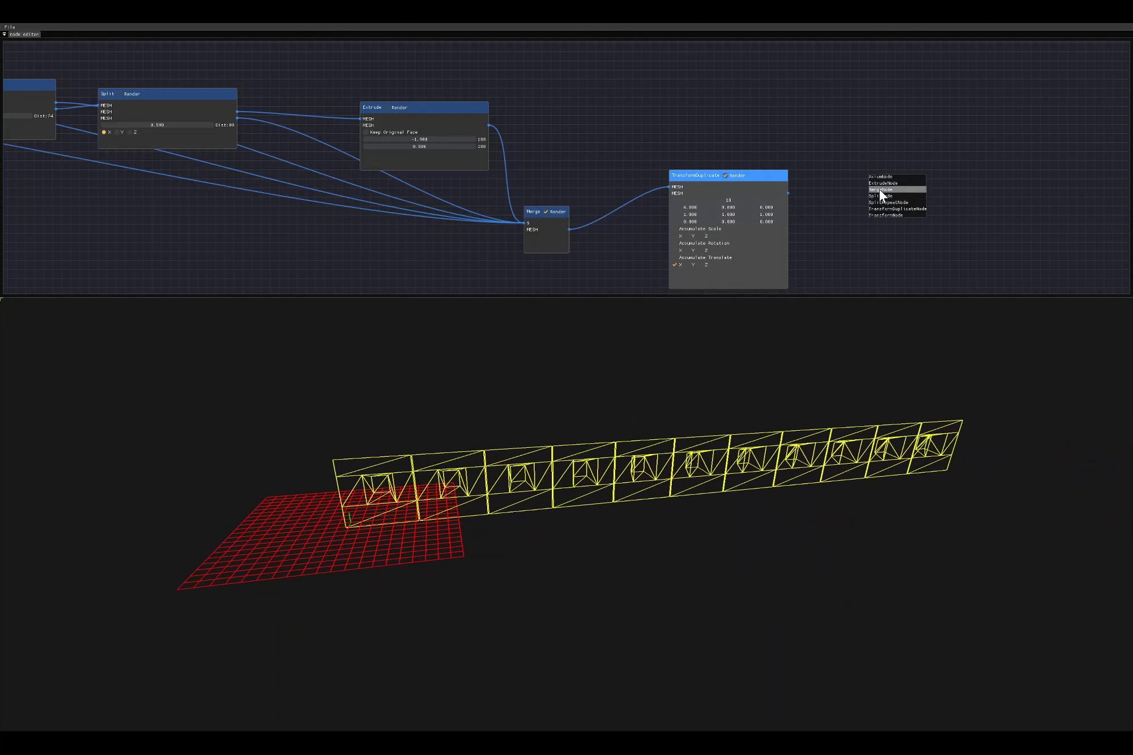
pyautogui.click(879, 198)
pyautogui.moveTo(569, 229); pyautogui.dragTo(881, 211)
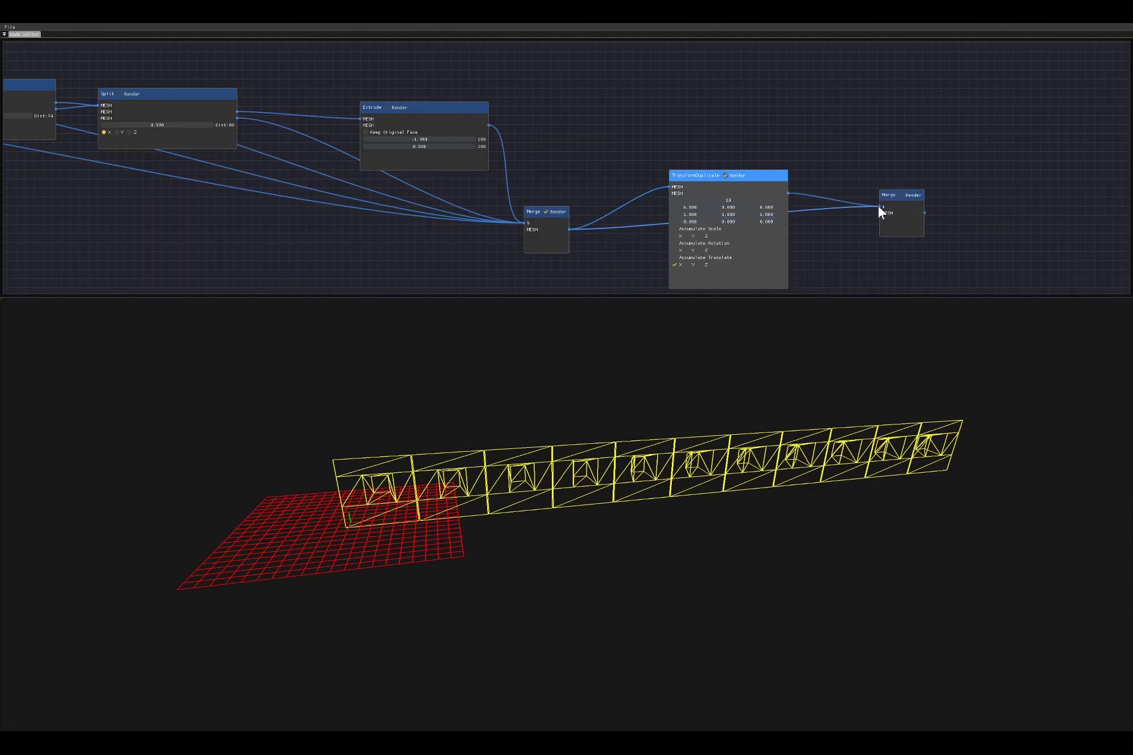
pyautogui.click(901, 195)
# - Add another TransformDuplicate node fed by the second Merge and stack copies of the panel row upward into a wall
pyautogui.rightClick(920, 129)
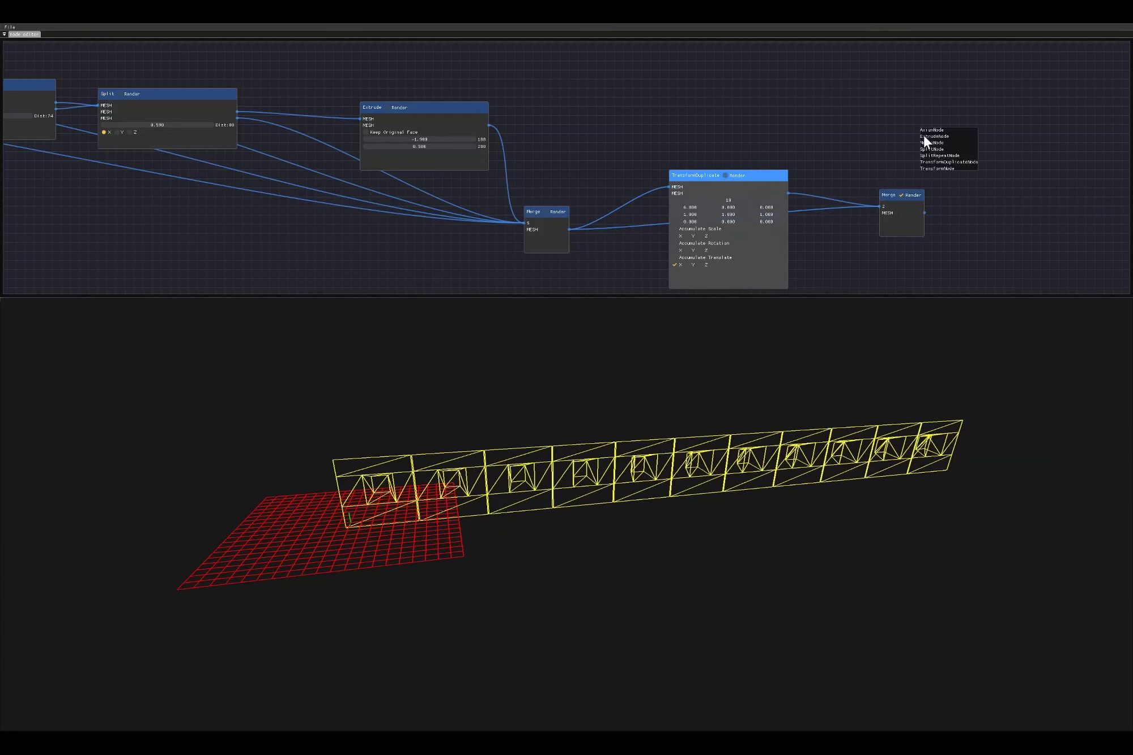
pyautogui.click(944, 161)
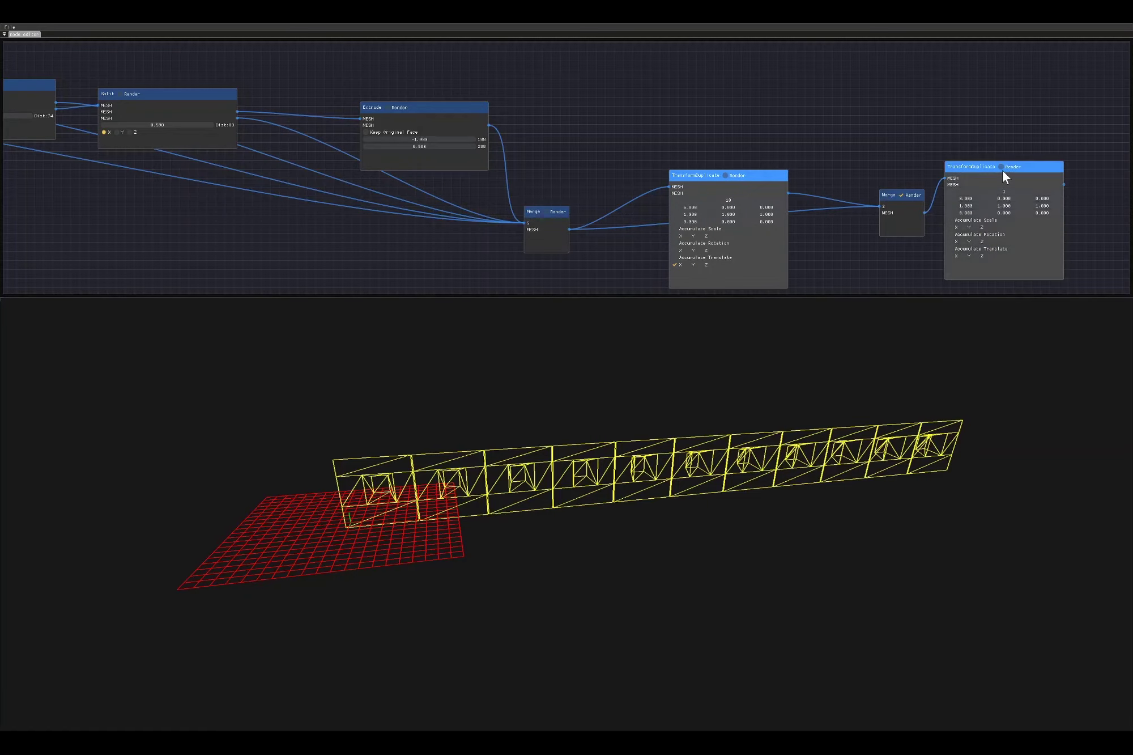
pyautogui.moveTo(992, 207)
pyautogui.mouseDown()
pyautogui.moveTo(1015, 198)
pyautogui.moveTo(1000, 198)
pyautogui.mouseUp()
pyautogui.moveTo(758, 393); pyautogui.dragTo(685, 397, button='middle')
# - Adjust the second and third Split distances to reshape the windows across the whole wall
pyautogui.hscroll(-10, 509, 215)
pyautogui.click(206, 138)
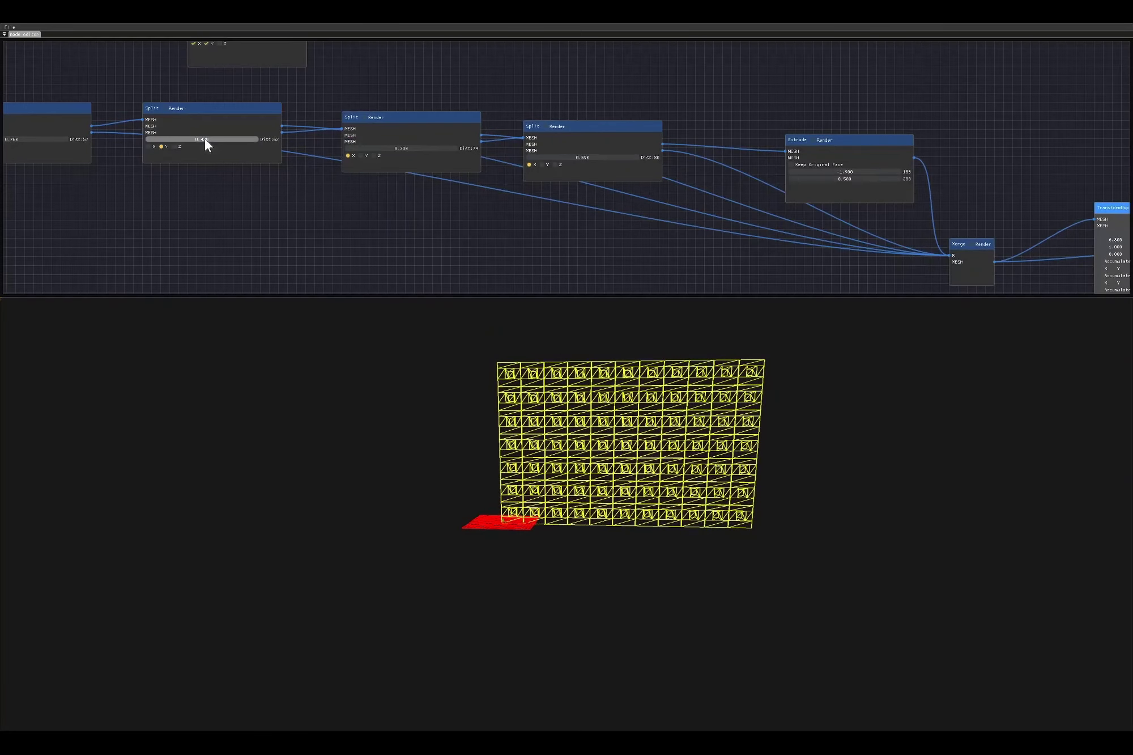
pyautogui.moveTo(216, 140); pyautogui.dragTo(253, 237)
pyautogui.moveTo(391, 149); pyautogui.dragTo(415, 149)
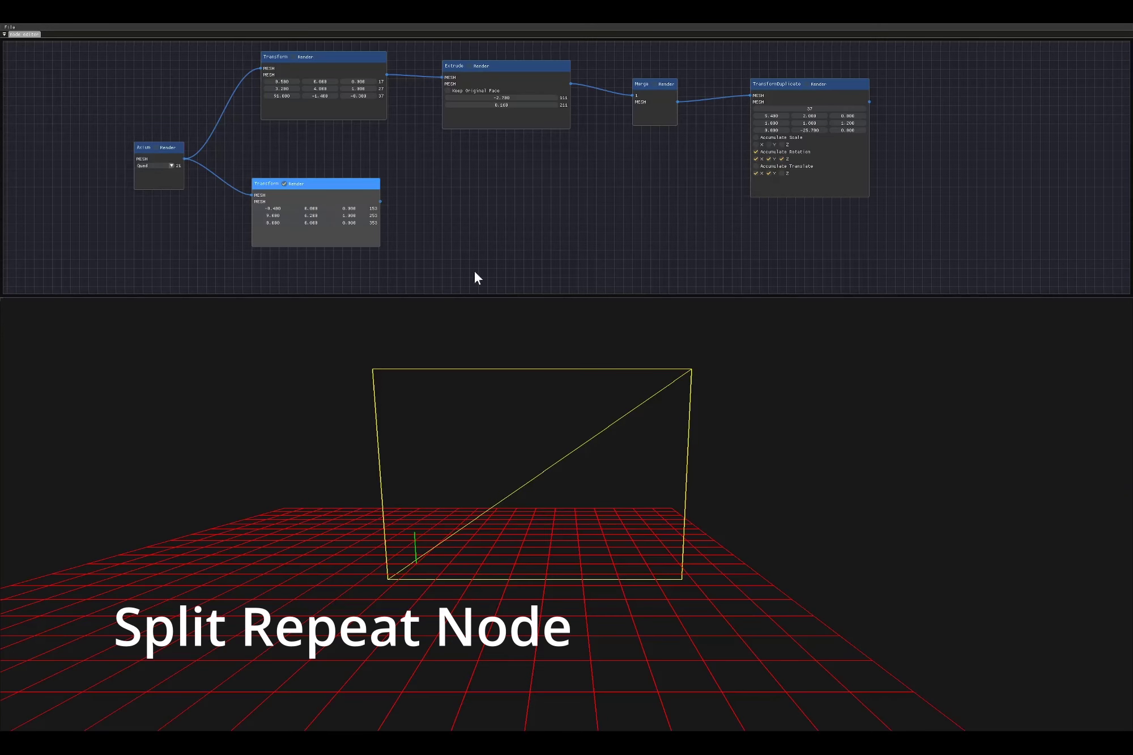
# - Add a SplitRepeat node fed by the lower Transform node and render it instead of the Transform
pyautogui.rightClick(470, 210)
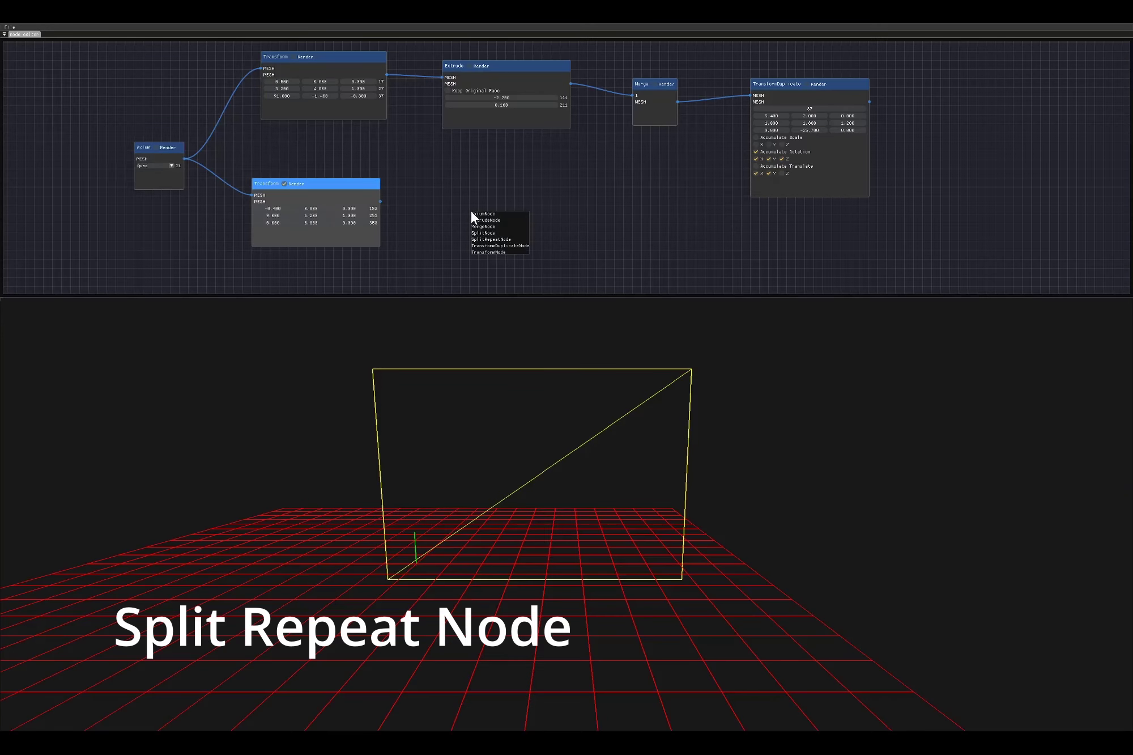
pyautogui.click(485, 239)
pyautogui.moveTo(501, 242); pyautogui.dragTo(466, 198)
pyautogui.moveTo(381, 201); pyautogui.dragTo(503, 229)
pyautogui.click(489, 202)
pyautogui.click(284, 184)
# - Switch the SplitRepeat axis to X and then Z, and change the Axiom shape to Cube to view the slices
pyautogui.click(457, 234)
pyautogui.click(482, 234)
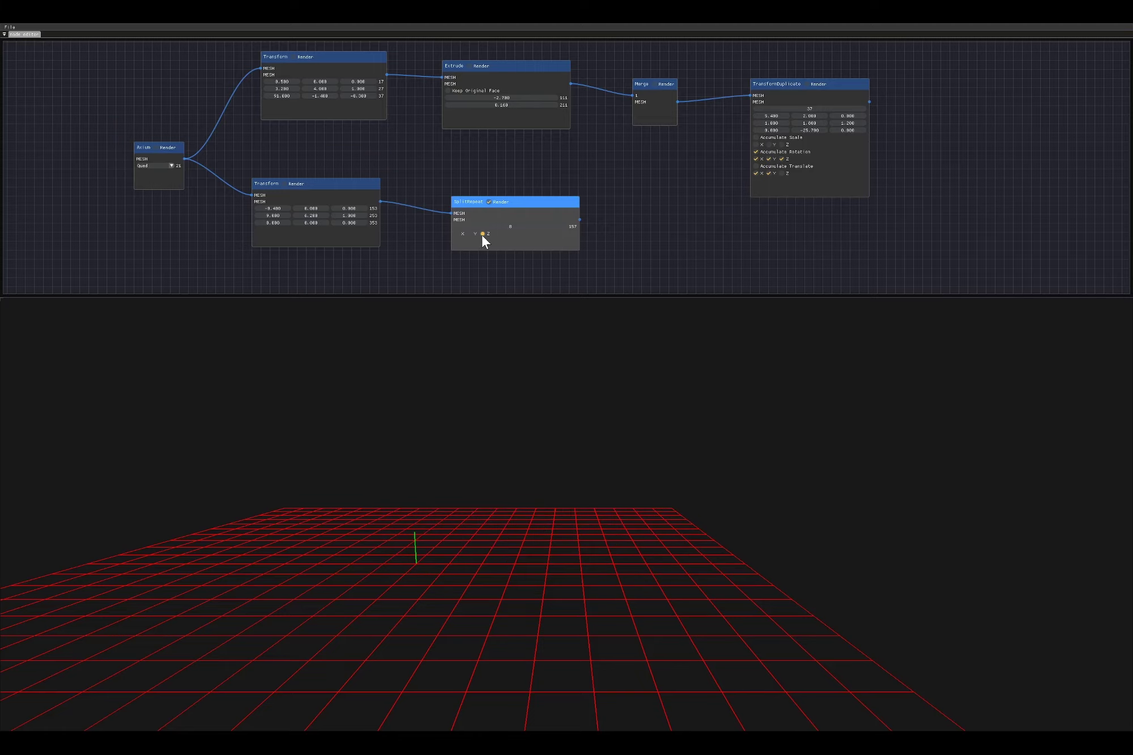
pyautogui.click(151, 178)
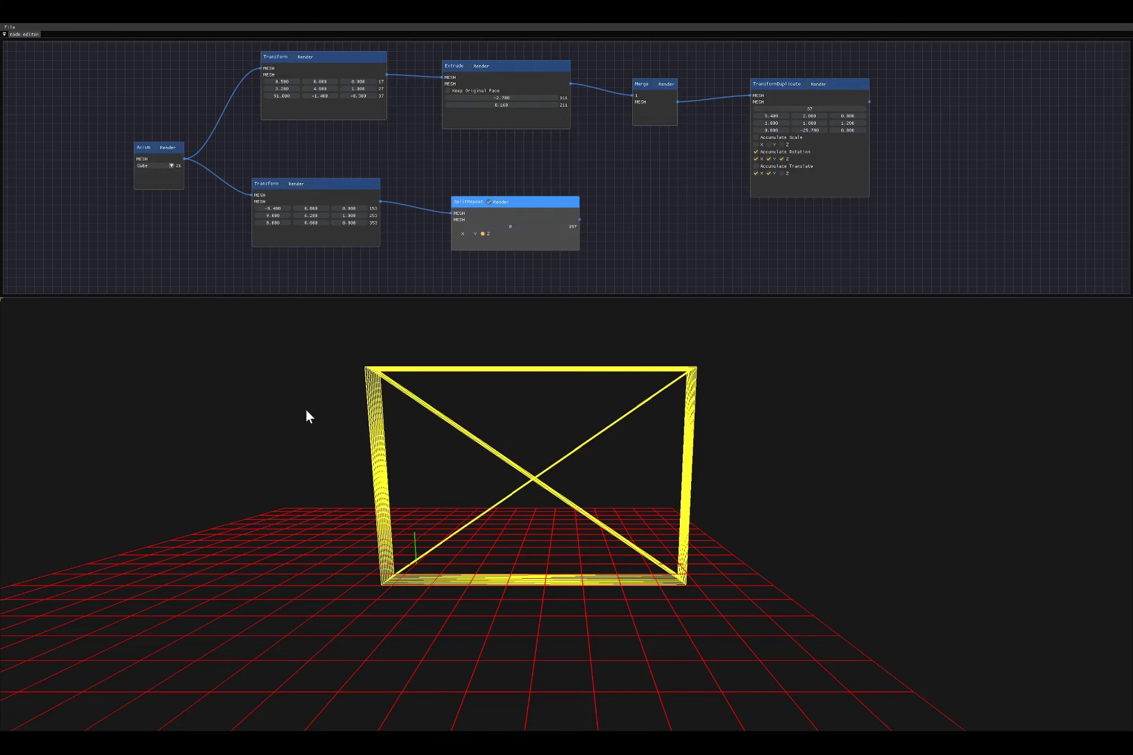
pyautogui.moveTo(305, 407); pyautogui.dragTo(408, 409)
# - Set the SplitRepeat count to 4 and preview the split along Y before switching it to X
pyautogui.moveTo(511, 230); pyautogui.dragTo(500, 235)
pyautogui.click(469, 234)
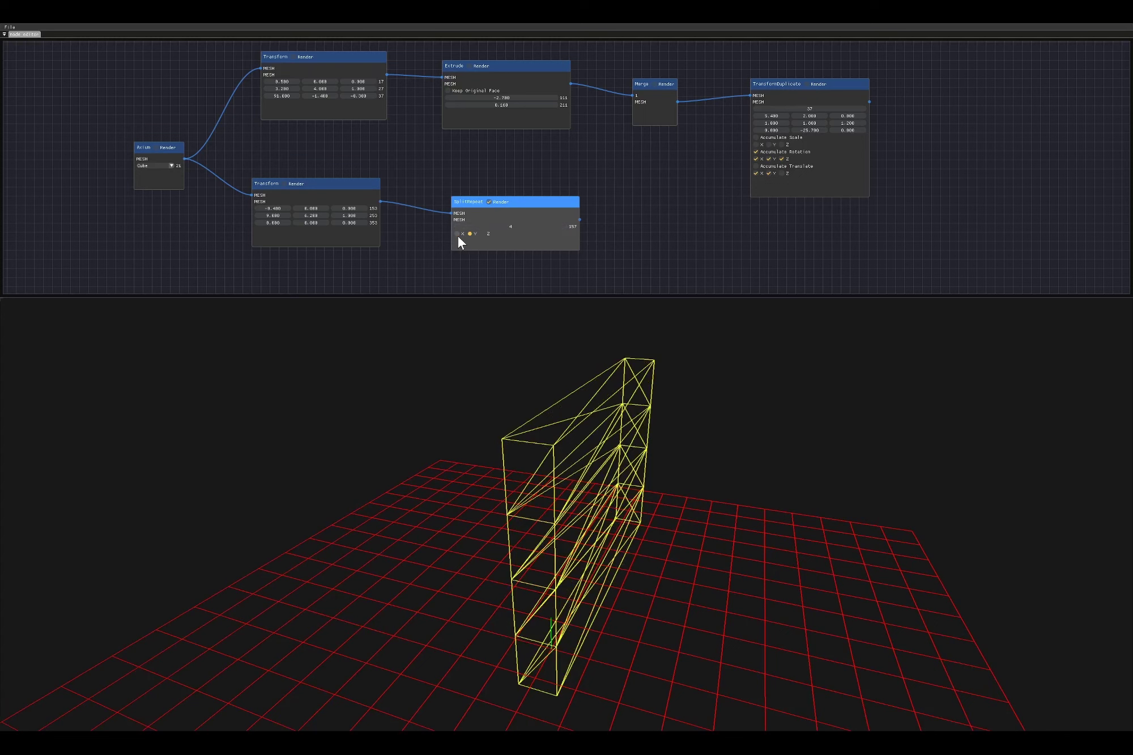
pyautogui.click(457, 233)
pyautogui.moveTo(582, 387); pyautogui.dragTo(511, 383)
# - Set the Axiom shape to Quad, then add a second SplitRepeat node fed by the first one and render it
pyautogui.click(168, 165)
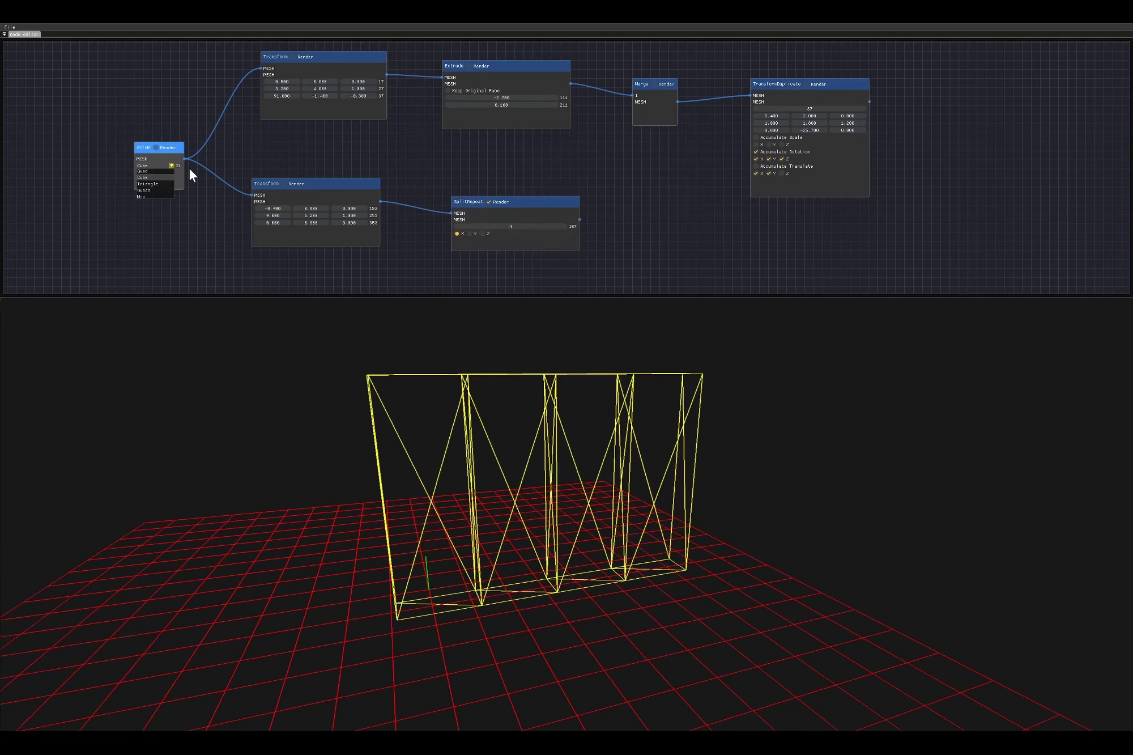
pyautogui.click(157, 172)
pyautogui.rightClick(627, 205)
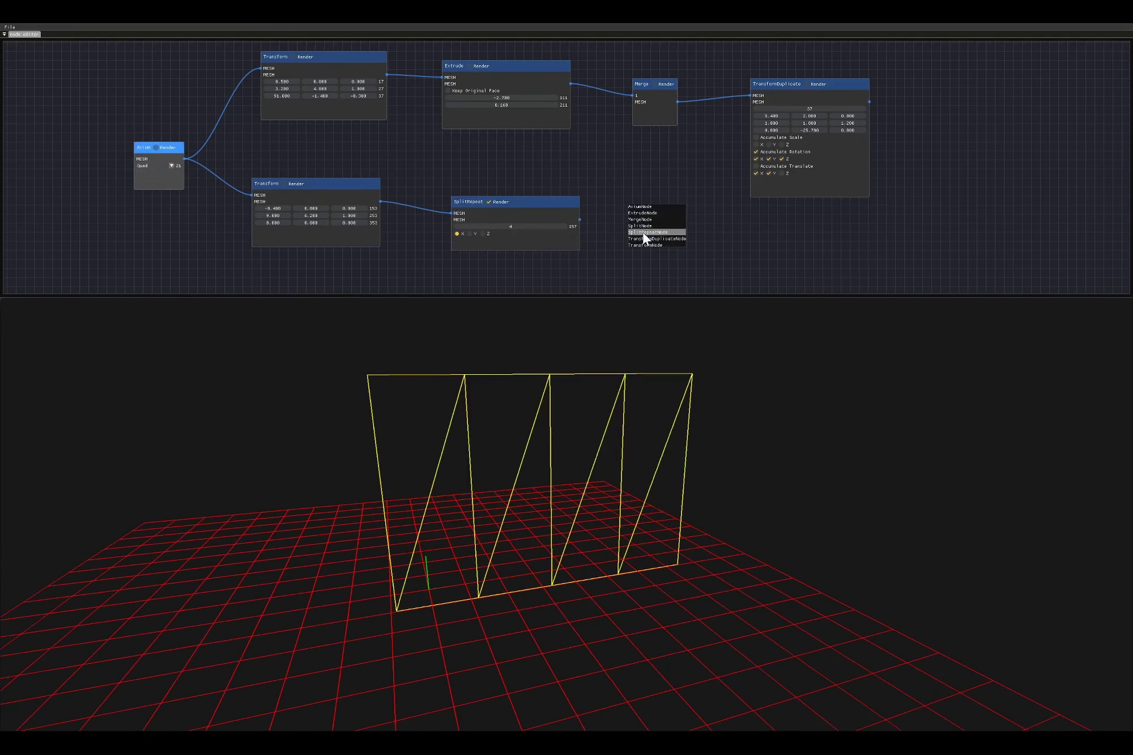
pyautogui.click(645, 232)
pyautogui.moveTo(579, 219); pyautogui.dragTo(648, 247)
pyautogui.click(675, 238)
pyautogui.click(486, 203)
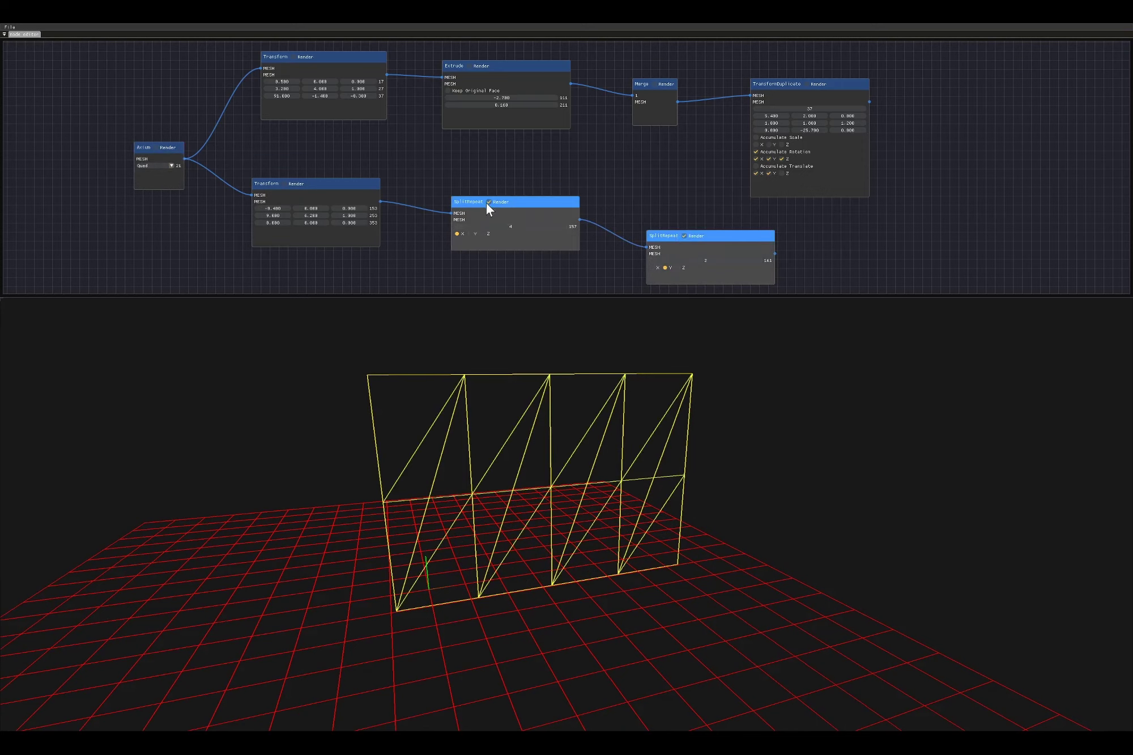
# - Preview the second SplitRepeat along X, return it to Y, and adjust the repeat counts of both SplitRepeat nodes
pyautogui.click(650, 269)
pyautogui.click(652, 268)
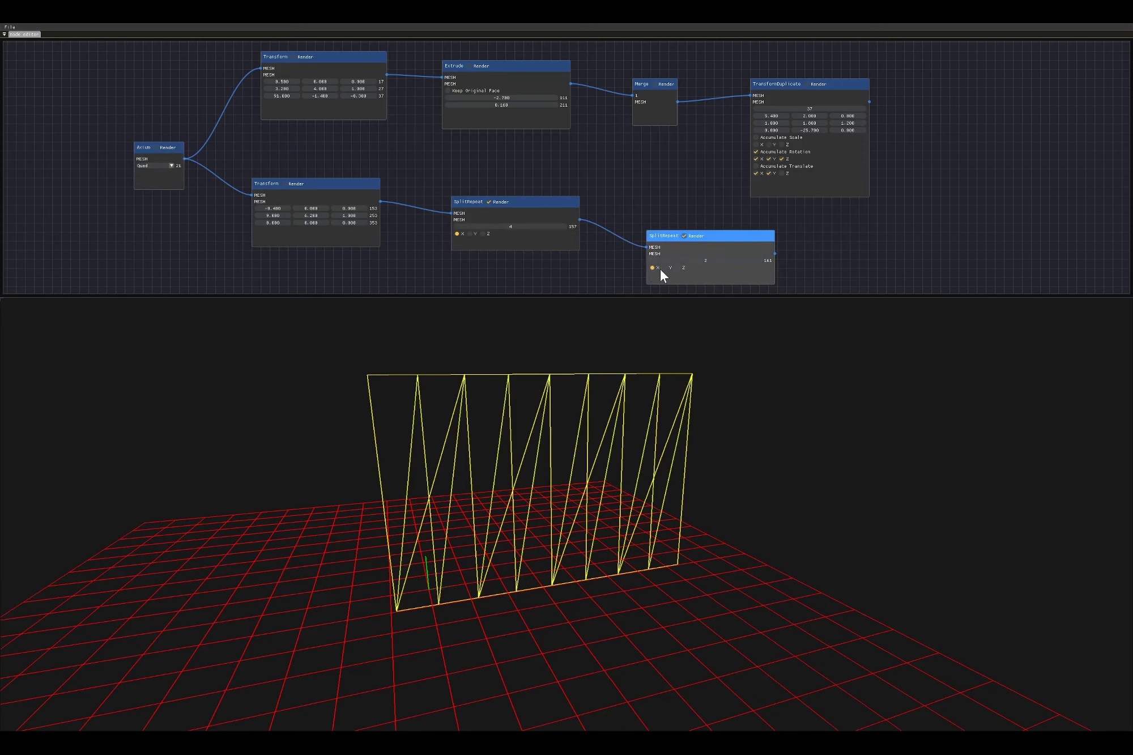
pyautogui.click(666, 267)
pyautogui.moveTo(687, 260); pyautogui.dragTo(690, 259)
pyautogui.click(488, 201)
pyautogui.moveTo(521, 226); pyautogui.dragTo(522, 230)
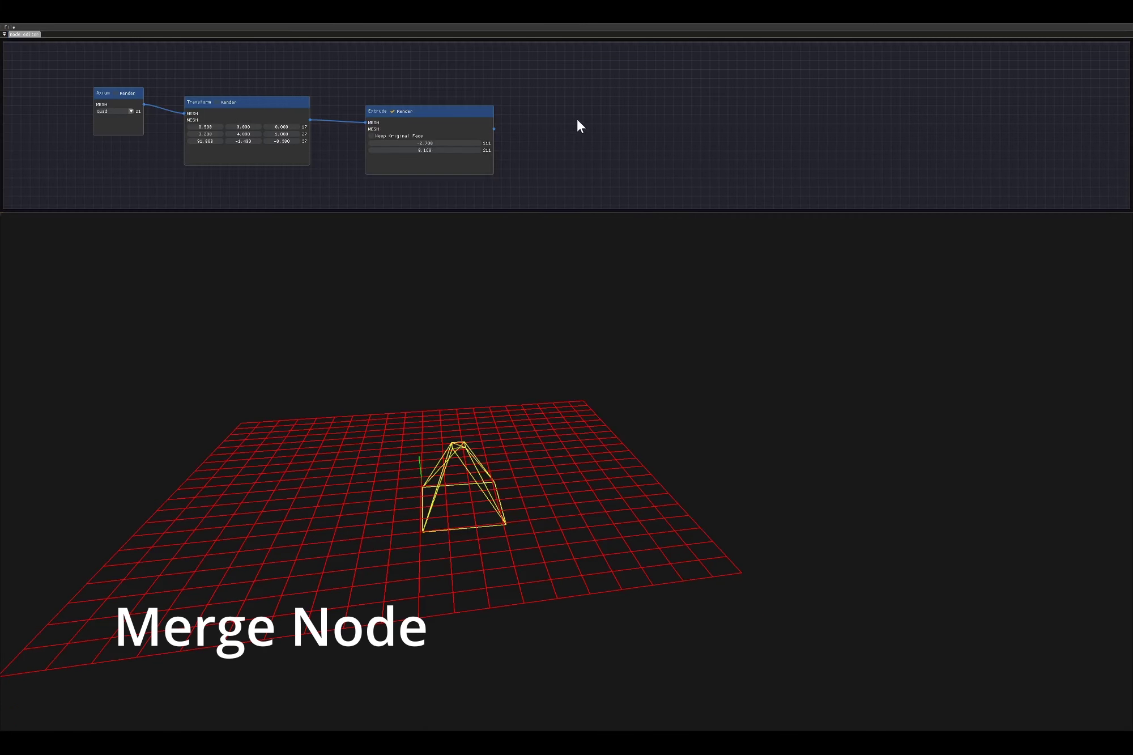
# - Add a Merge node beside the Extrude node
pyautogui.rightClick(577, 116)
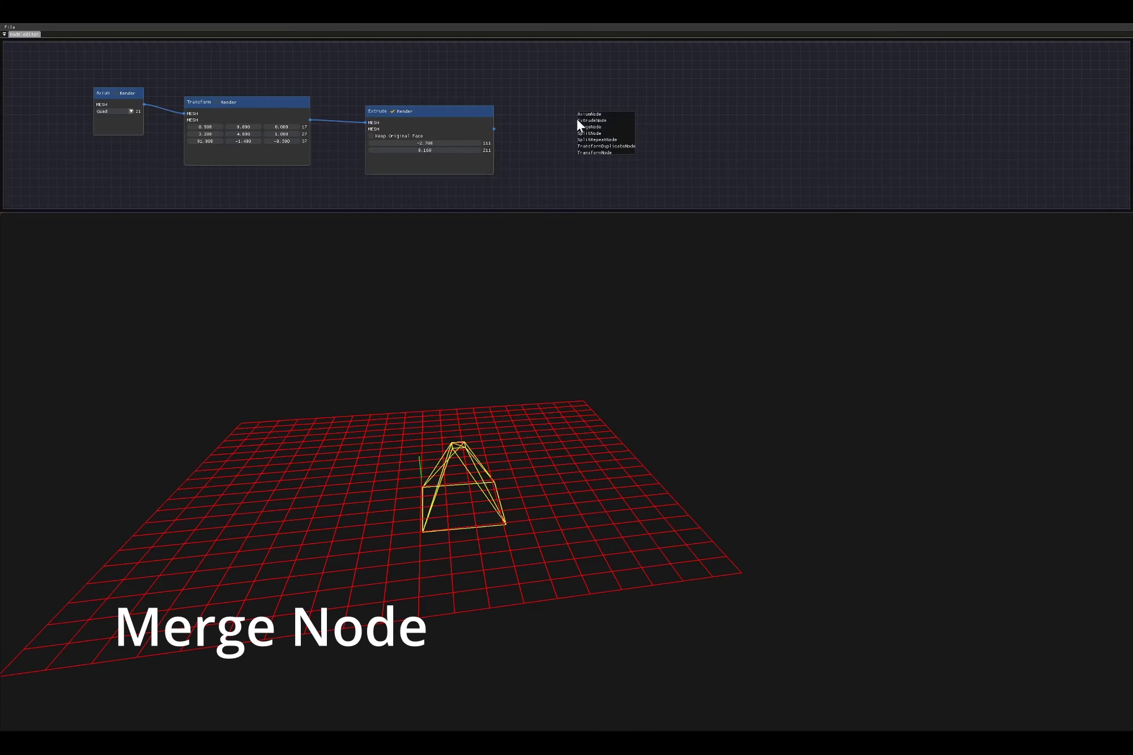
pyautogui.click(583, 126)
pyautogui.moveTo(521, 133); pyautogui.dragTo(571, 91, button='middle')
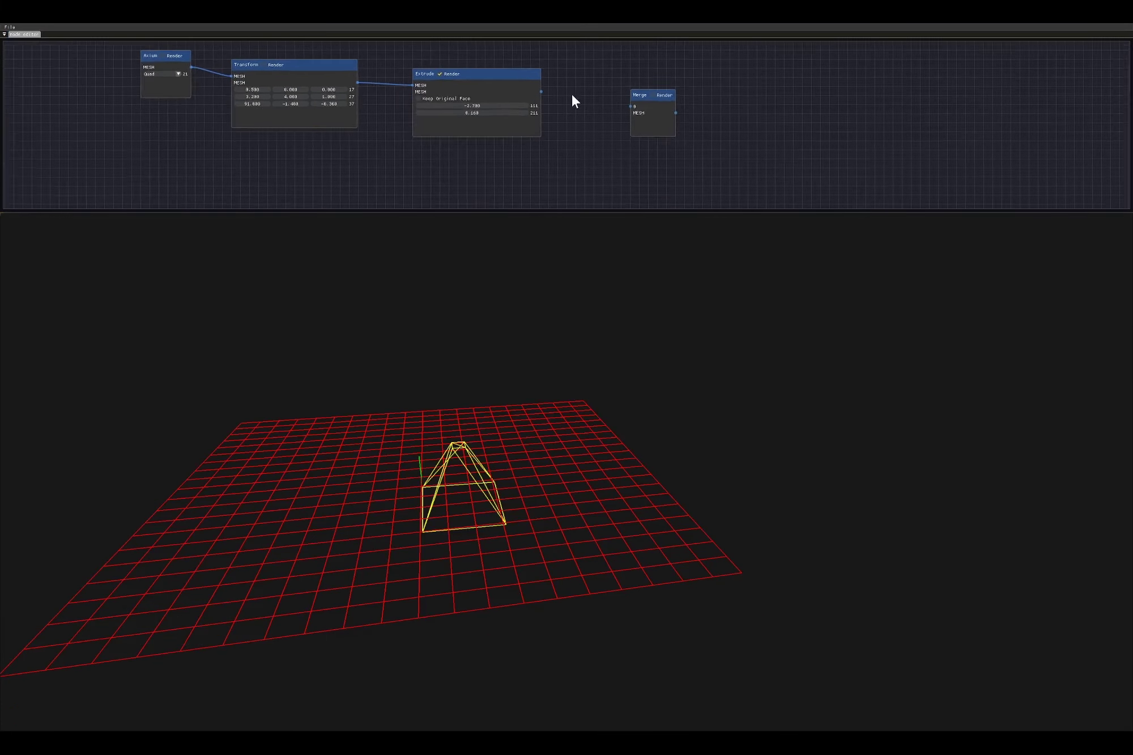
# - Enlarge the node editor area and add two Transform nodes stacked below the existing Transform node
pyautogui.click(223, 189)
pyautogui.moveTo(381, 210); pyautogui.dragTo(390, 295)
pyautogui.moveTo(313, 195); pyautogui.dragTo(318, 152)
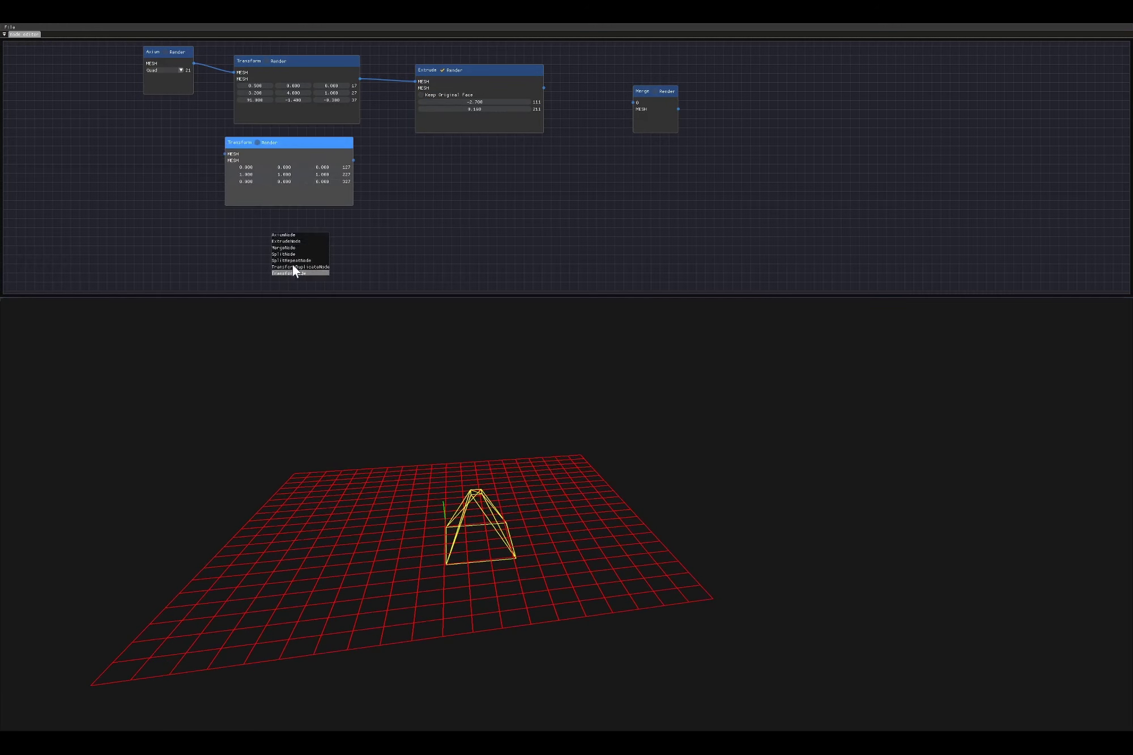
pyautogui.click(293, 273)
pyautogui.moveTo(339, 276); pyautogui.dragTo(274, 224)
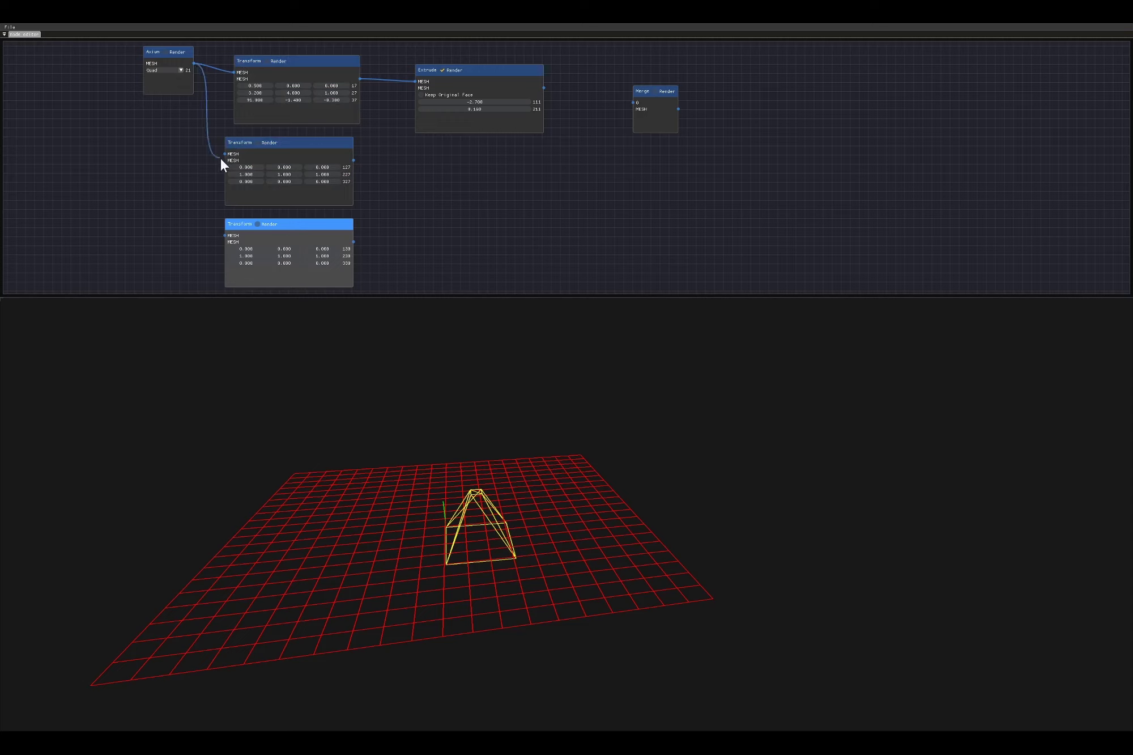
# - Try feeding both new Transform nodes from the Axiom node, then feed them from the Extrude node instead
pyautogui.moveTo(220, 156); pyautogui.dragTo(222, 154)
pyautogui.moveTo(194, 64); pyautogui.dragTo(225, 235)
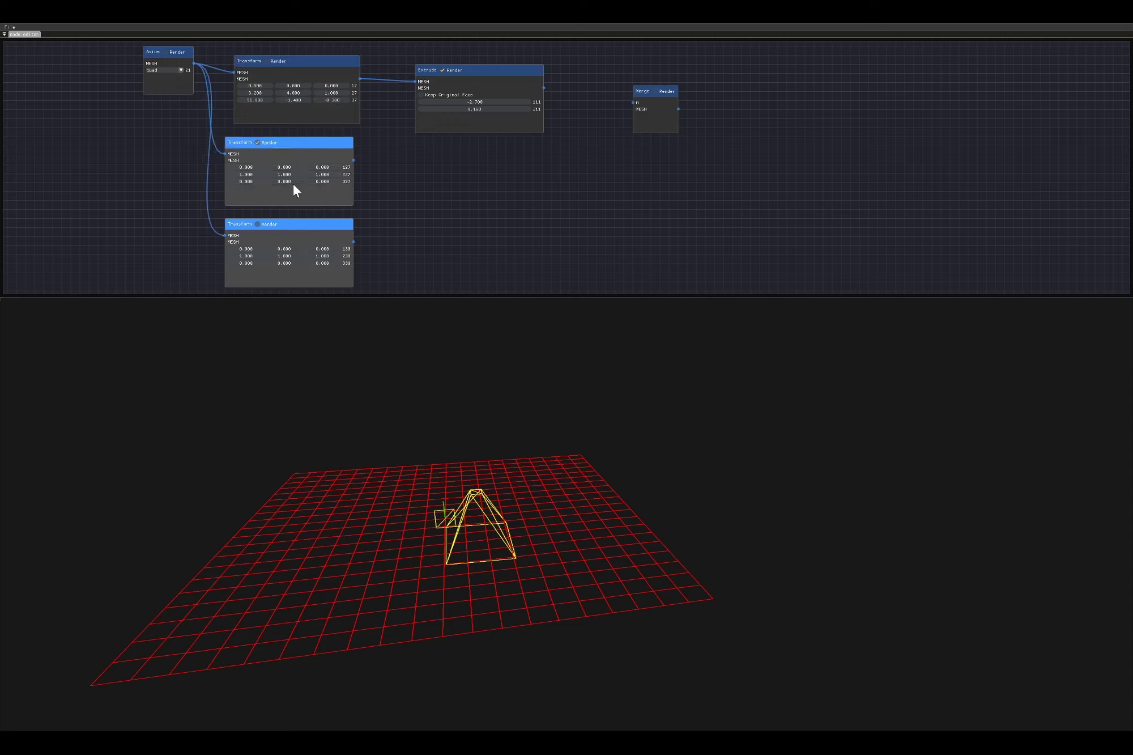
pyautogui.moveTo(544, 88); pyautogui.dragTo(226, 235)
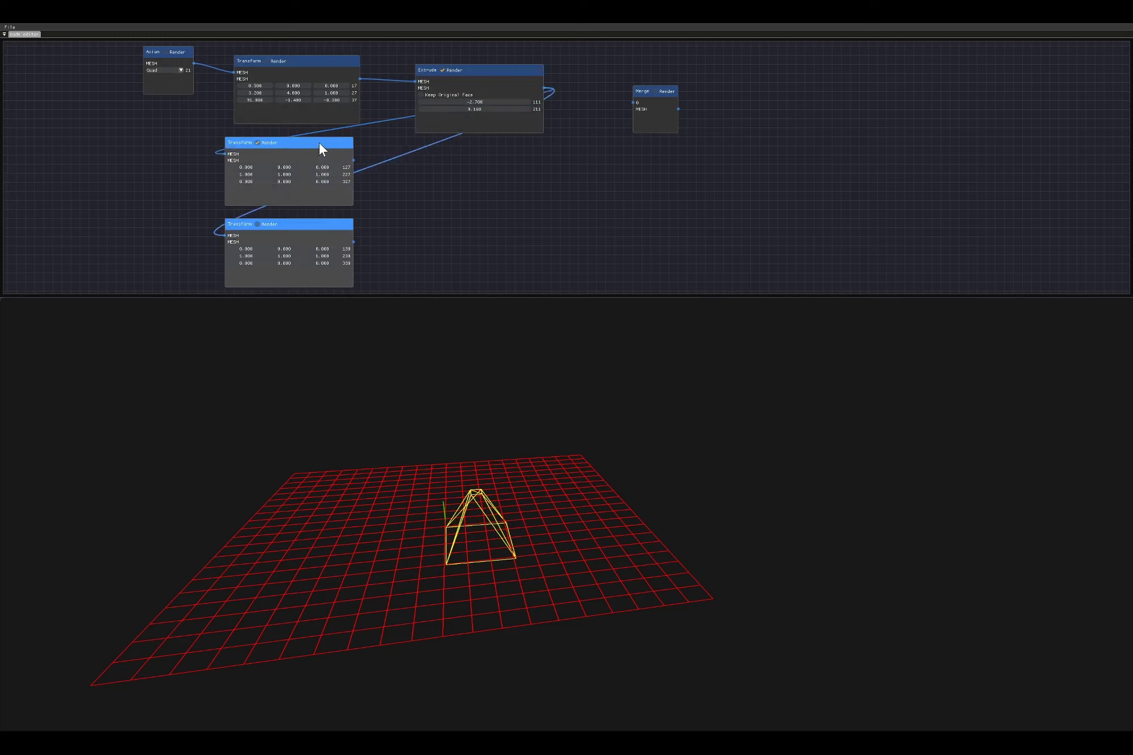
# - Rearrange the graph so both new Transform nodes follow the Extrude node and the Merge node sits beyond them
pyautogui.moveTo(320, 143); pyautogui.dragTo(700, 146)
pyautogui.click(687, 90)
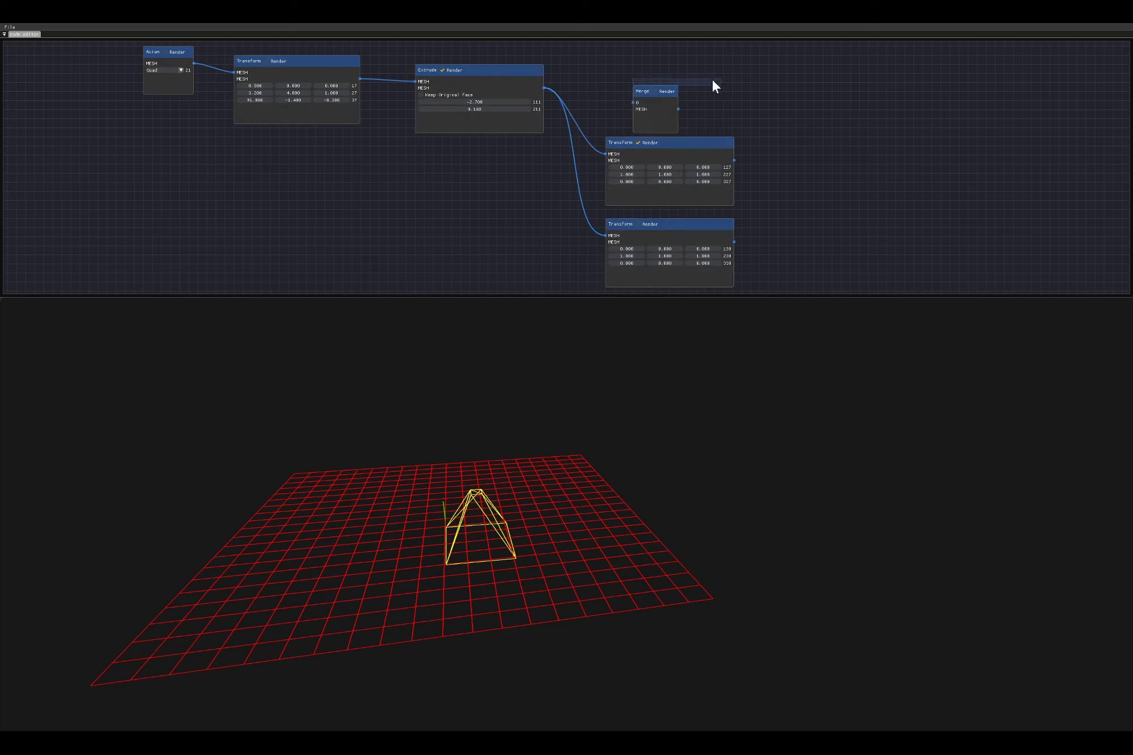
pyautogui.moveTo(657, 92); pyautogui.dragTo(884, 97)
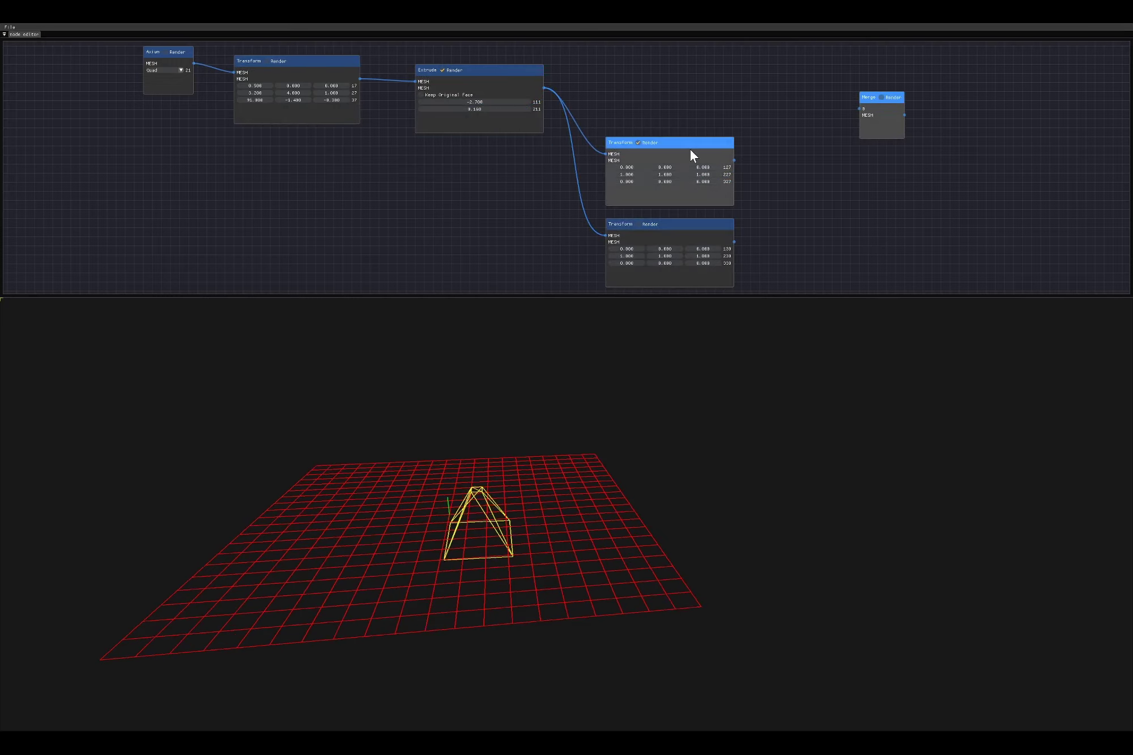
# - Render the lower Transform, set the upper one's Y translation to 2.000, and offset the lower one negatively in X and to -2.200 in Y
pyautogui.click(638, 224)
pyautogui.moveTo(666, 167); pyautogui.dragTo(674, 167)
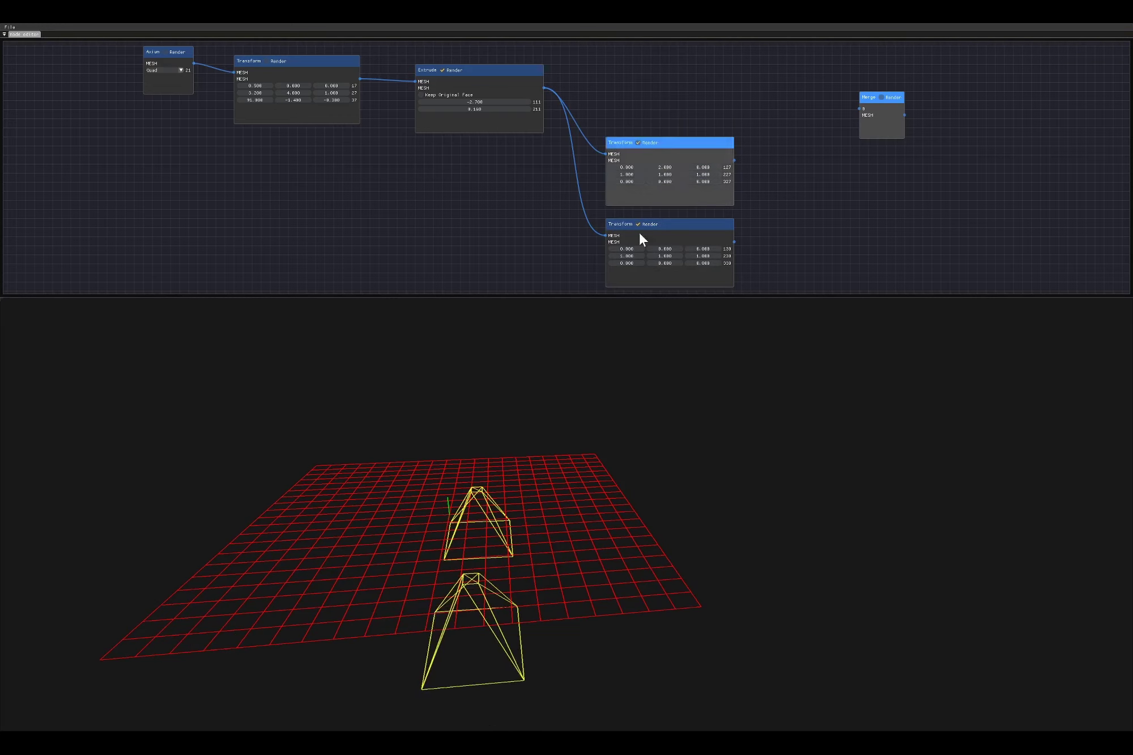
pyautogui.click(630, 243)
pyautogui.moveTo(630, 243); pyautogui.dragTo(712, 197)
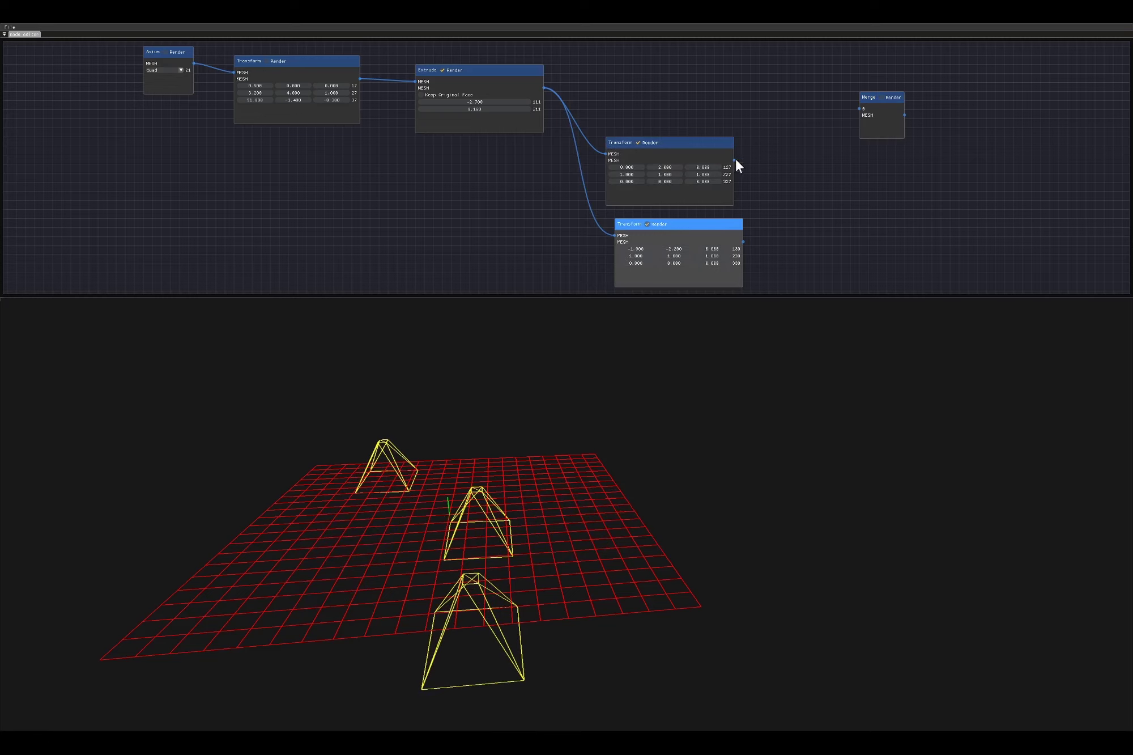
# - Turn off rendering for both new Transform nodes and the Extrude node
pyautogui.moveTo(859, 108); pyautogui.dragTo(756, 153)
pyautogui.click(639, 142)
pyautogui.click(646, 224)
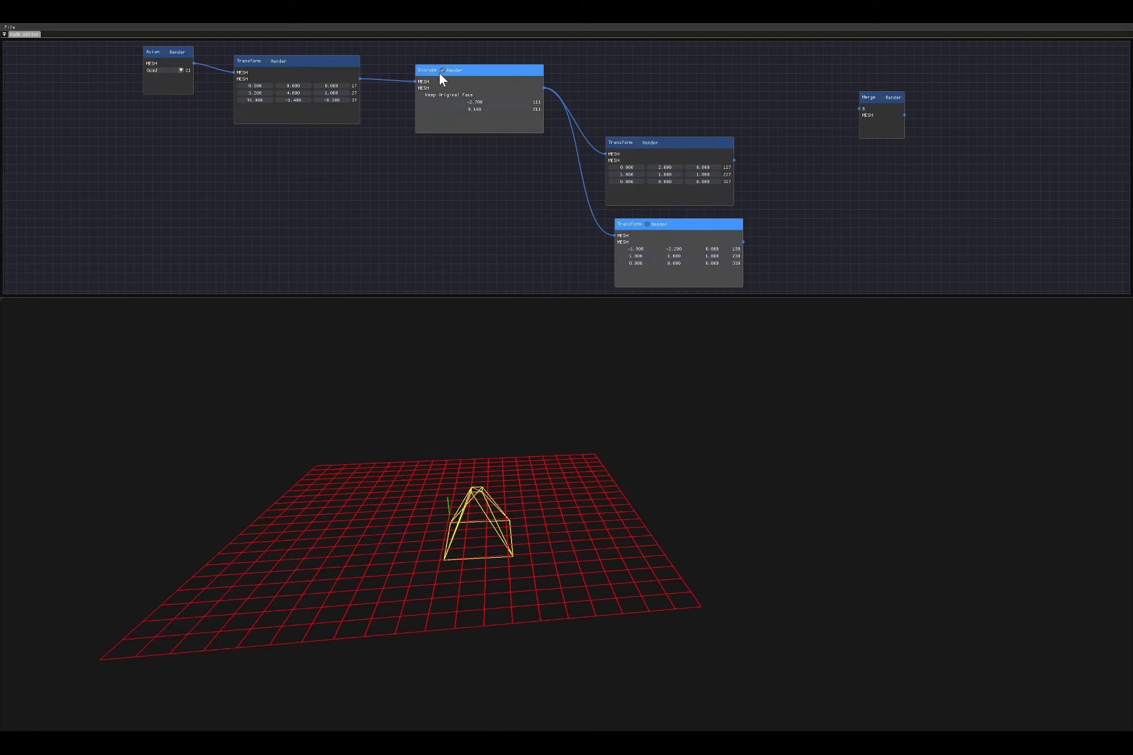
pyautogui.click(441, 70)
# - Connect both Transform nodes and the Extrude node to the Merge node's input and render the merged mesh
pyautogui.moveTo(734, 160); pyautogui.dragTo(859, 109)
pyautogui.moveTo(742, 242); pyautogui.dragTo(859, 108)
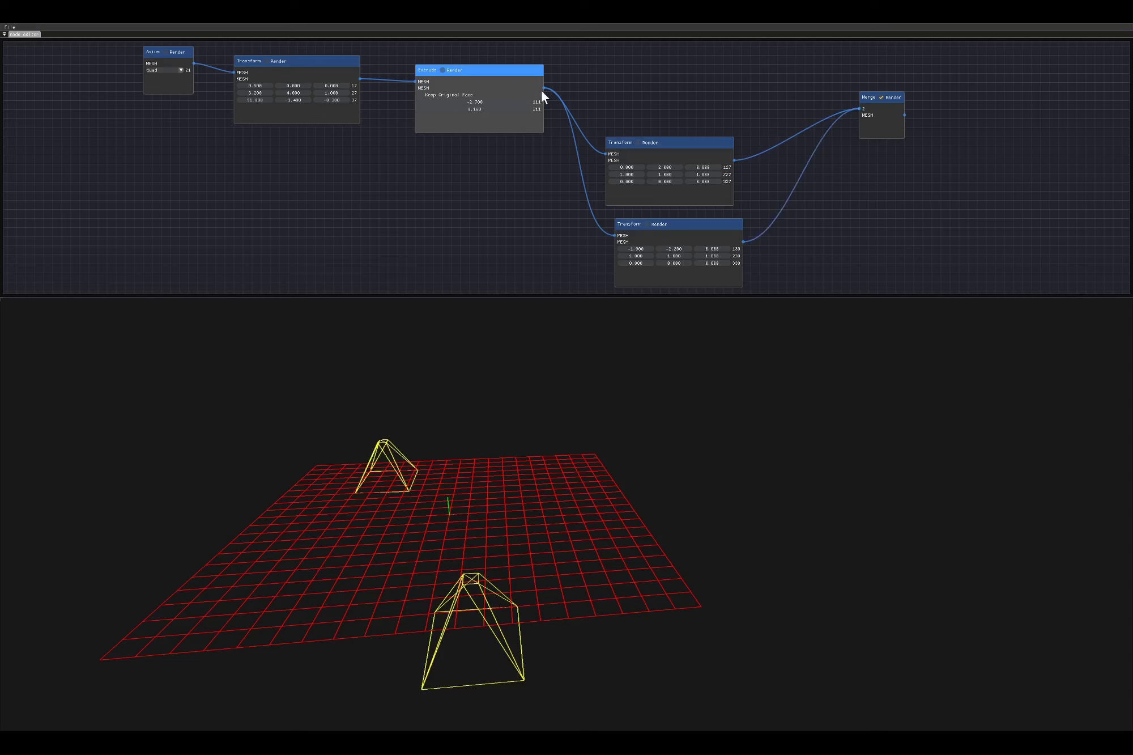
pyautogui.moveTo(543, 88); pyautogui.dragTo(860, 108)
pyautogui.moveTo(516, 493); pyautogui.dragTo(572, 533)
# - Add a Transform node fed by the Merge node and adjust its values while toggling the Merge node's rendering
pyautogui.rightClick(939, 107)
pyautogui.click(959, 146)
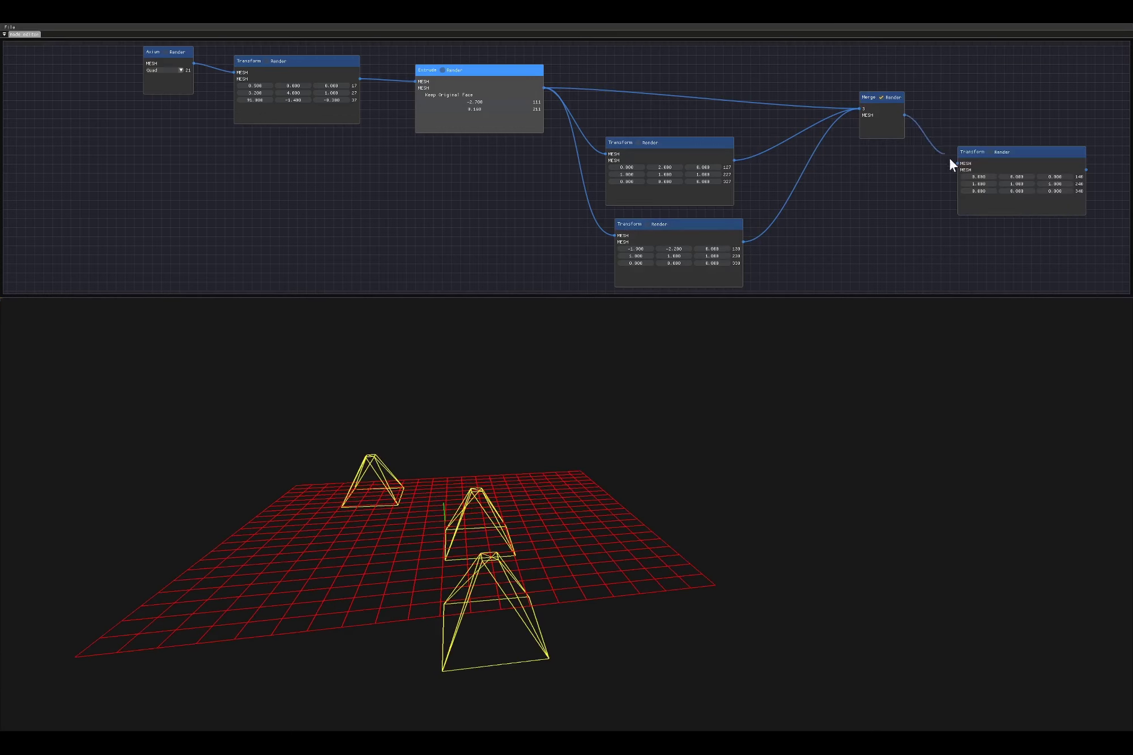
pyautogui.click(877, 97)
pyautogui.moveTo(1024, 180)
pyautogui.mouseDown()
pyautogui.moveTo(950, 193)
pyautogui.moveTo(1014, 192)
pyautogui.mouseUp()
pyautogui.click(881, 97)
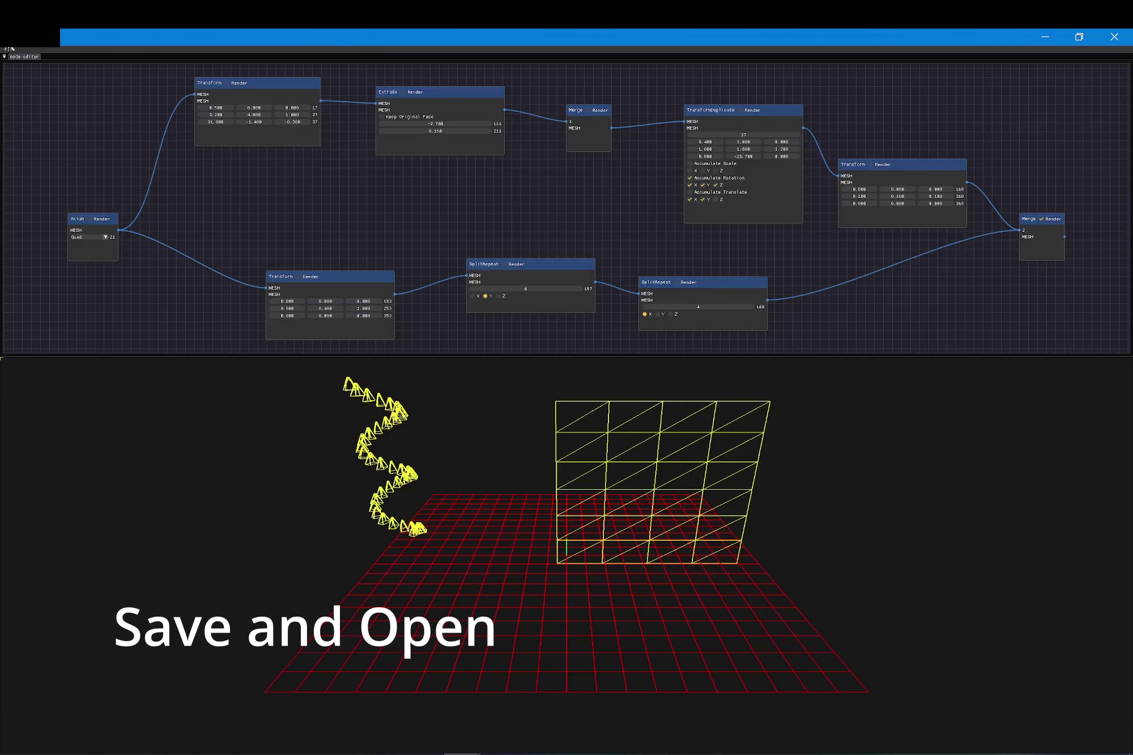
# - Save the scene as SaveTest2 in the DSGame folder
pyautogui.click(9, 49)
pyautogui.click(13, 57)
pyautogui.write('SaveTest2')
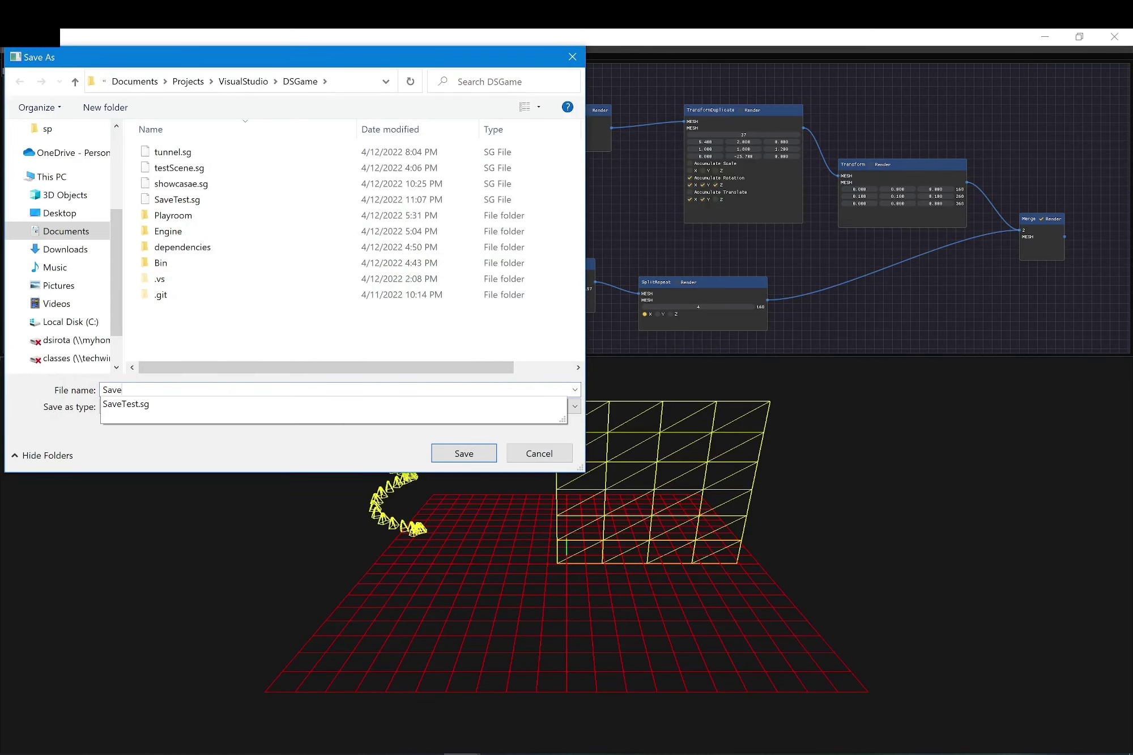